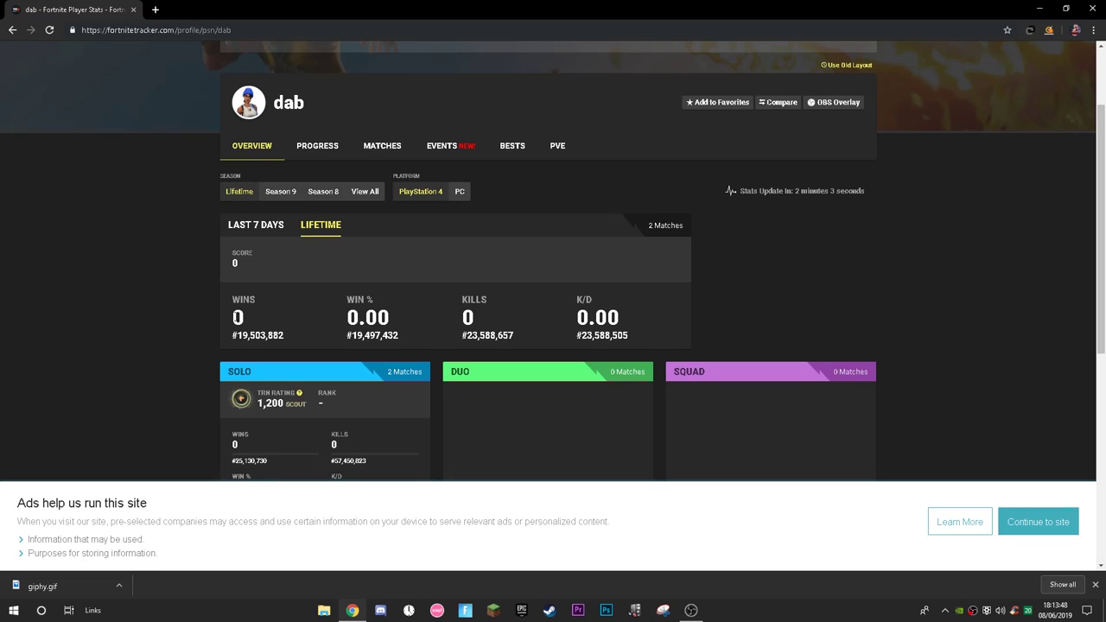
# Select the player name 'dab' on the Fortnite Tracker profile.
pyautogui.scroll(2, 386, 287)
pyautogui.scroll(3, 387, 287)
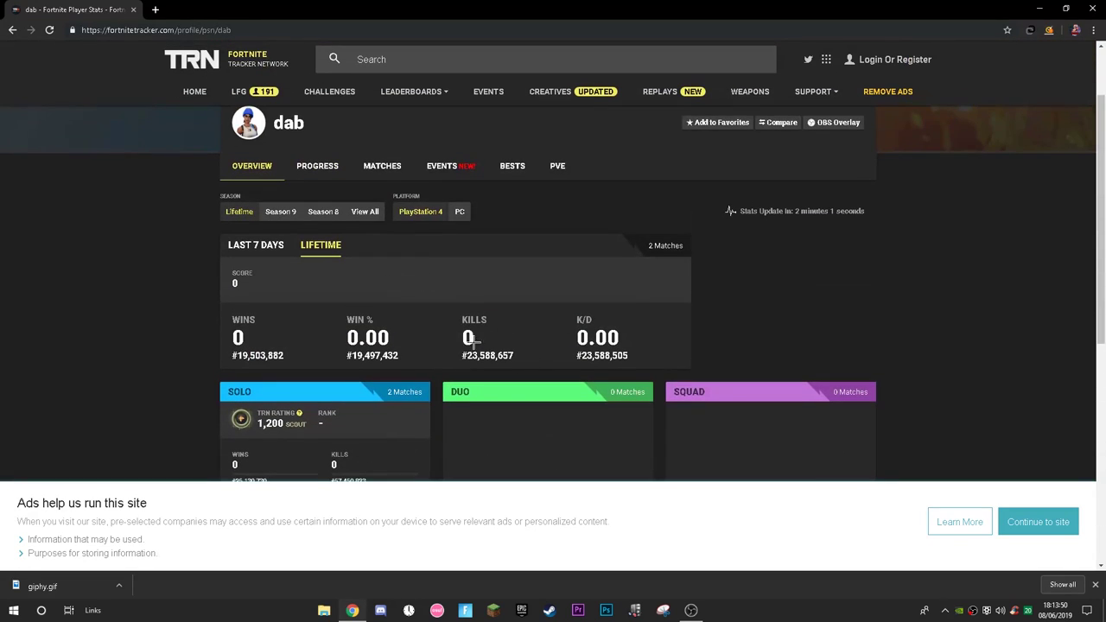
pyautogui.scroll(1, 546, 340)
pyautogui.doubleClick(304, 218)
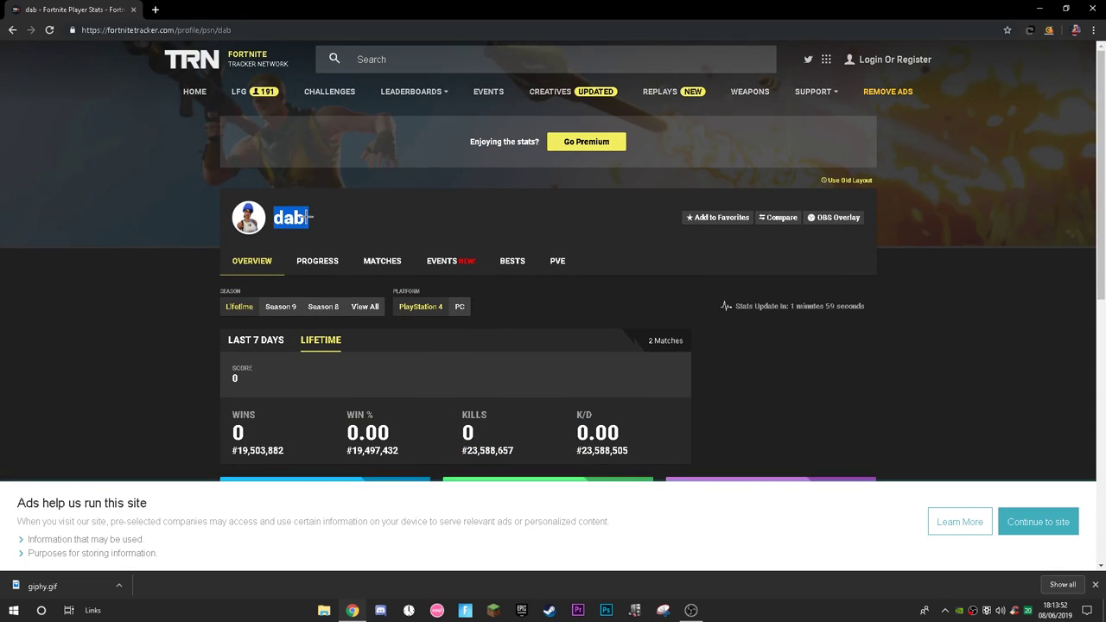
pyautogui.click(304, 218)
pyautogui.moveTo(306, 218); pyautogui.dragTo(273, 218)
pyautogui.click(318, 219)
pyautogui.click(358, 45)
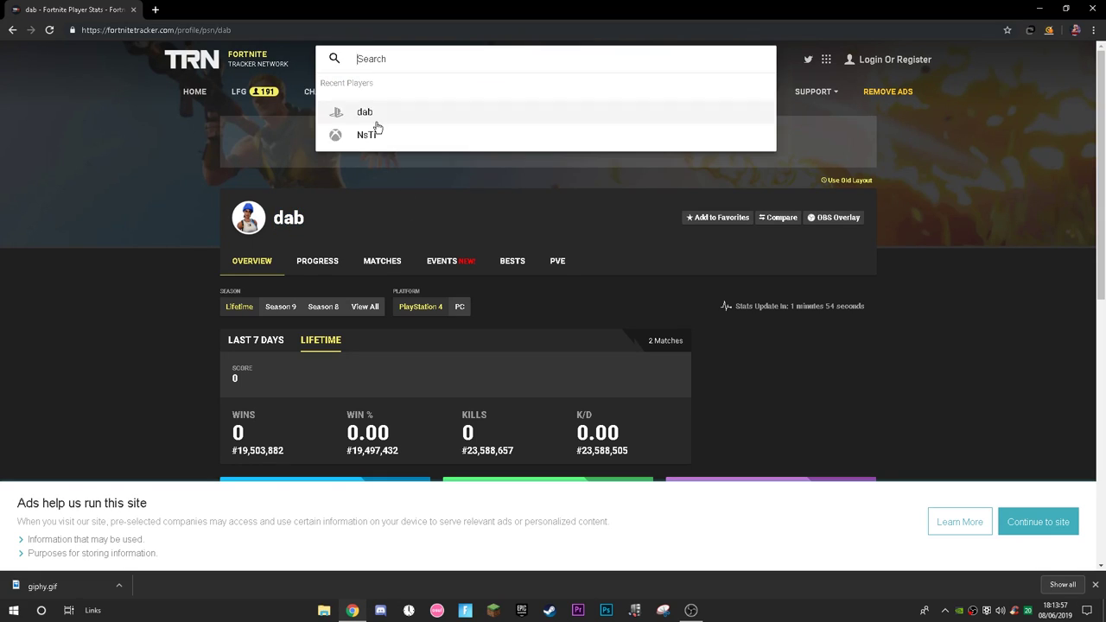
pyautogui.click(339, 230)
pyautogui.moveTo(278, 218); pyautogui.dragTo(273, 146)
pyautogui.click(272, 218)
pyautogui.moveTo(271, 218); pyautogui.dragTo(314, 216)
pyautogui.click(321, 210)
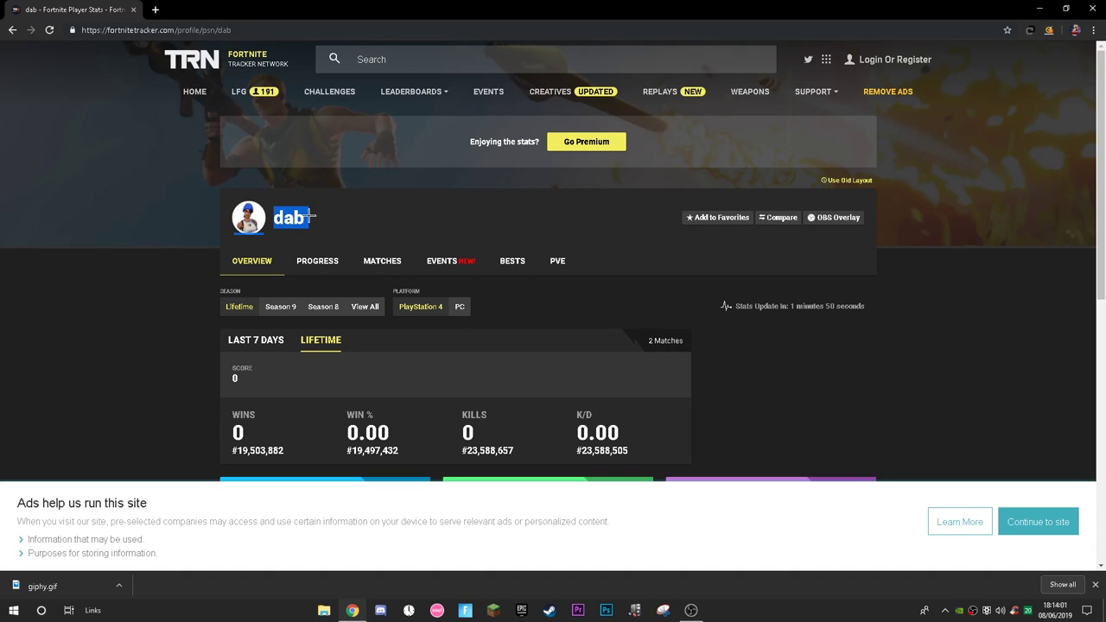
# Open the full match history for 'dab', which lists no matches.
pyautogui.scroll(-3, 549, 219)
pyautogui.scroll(-3, 501, 227)
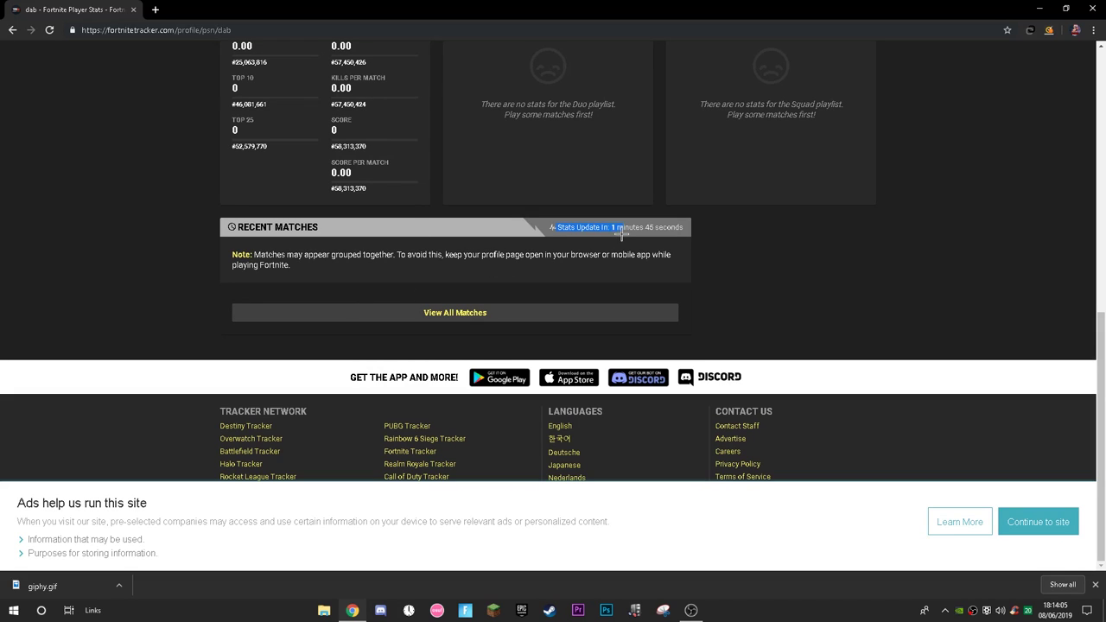
pyautogui.click(474, 316)
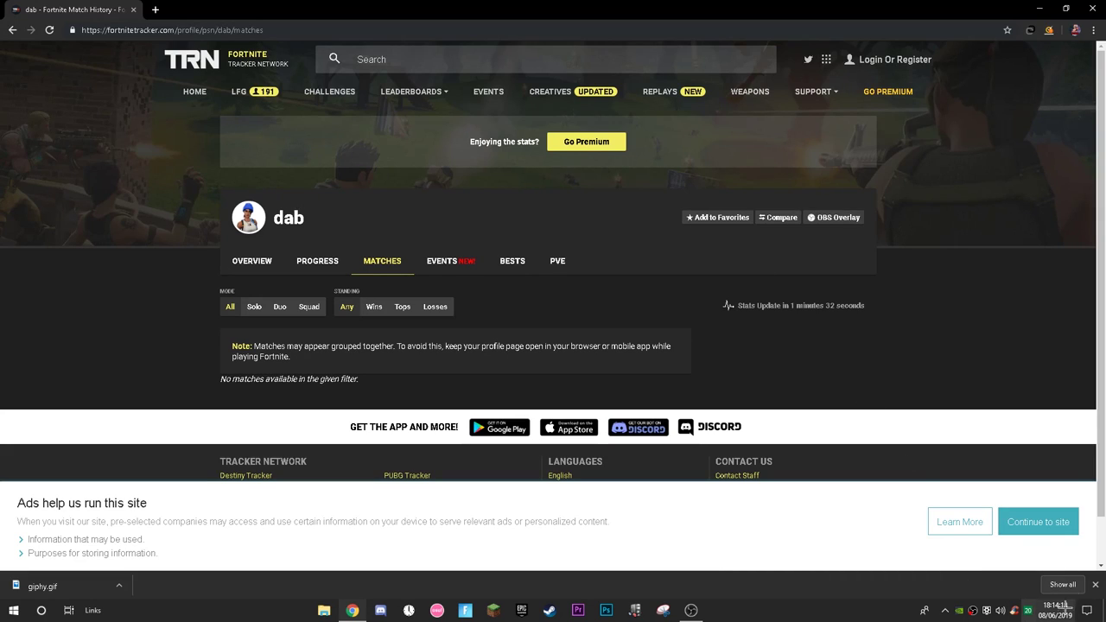
# Open a new blank browser tab.
pyautogui.doubleClick(298, 218)
pyautogui.click(336, 222)
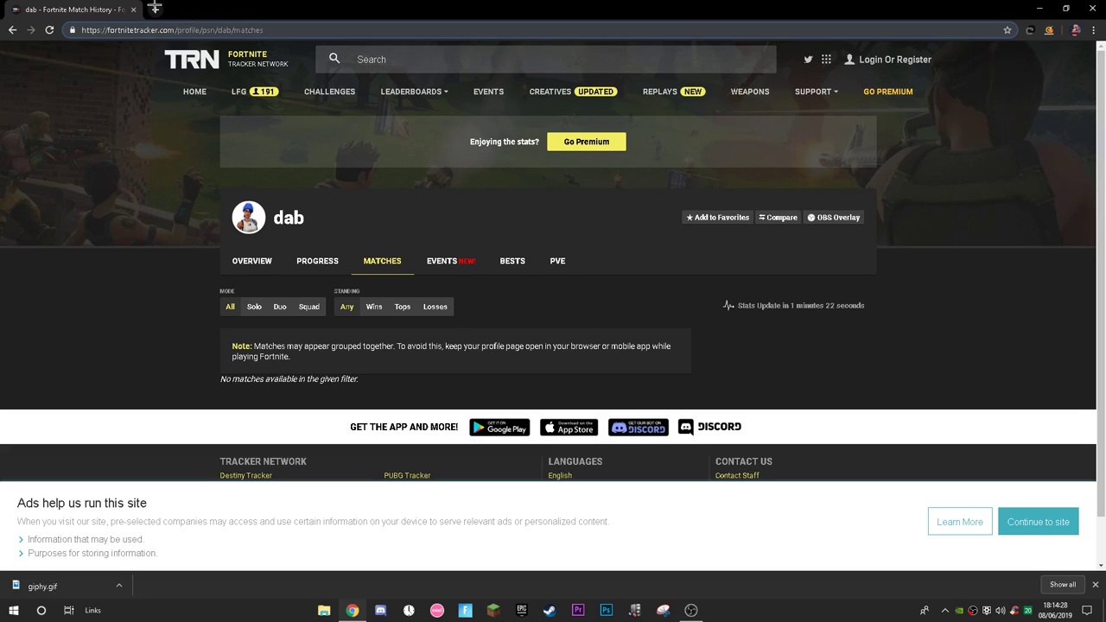
pyautogui.click(155, 8)
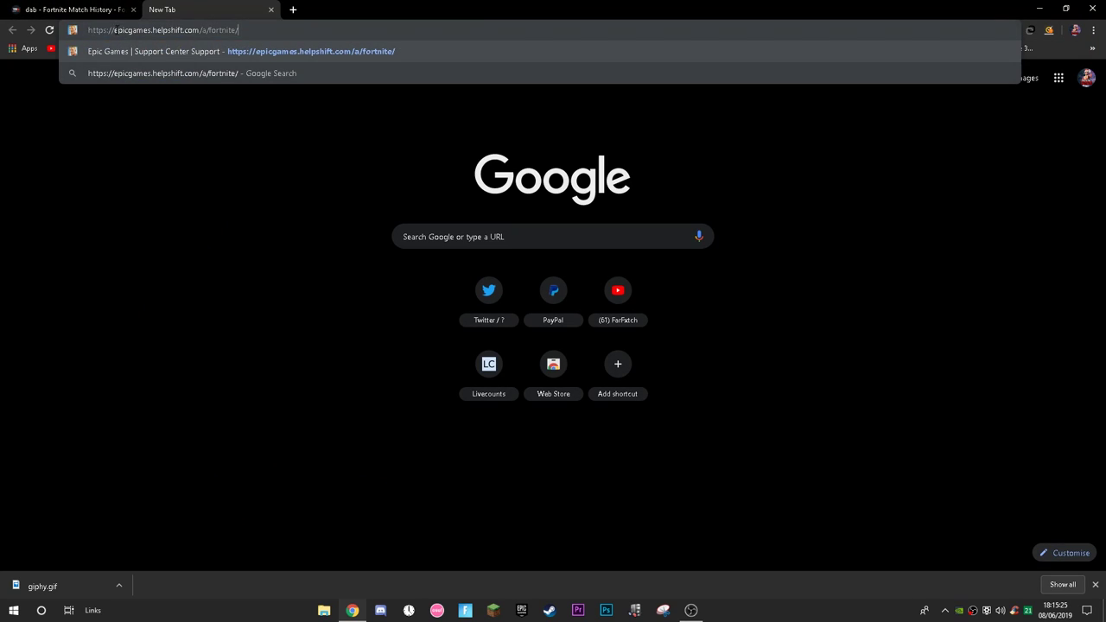
pyautogui.moveTo(114, 30); pyautogui.dragTo(153, 30)
pyautogui.moveTo(242, 30); pyautogui.dragTo(262, 28)
pyautogui.press('Return')
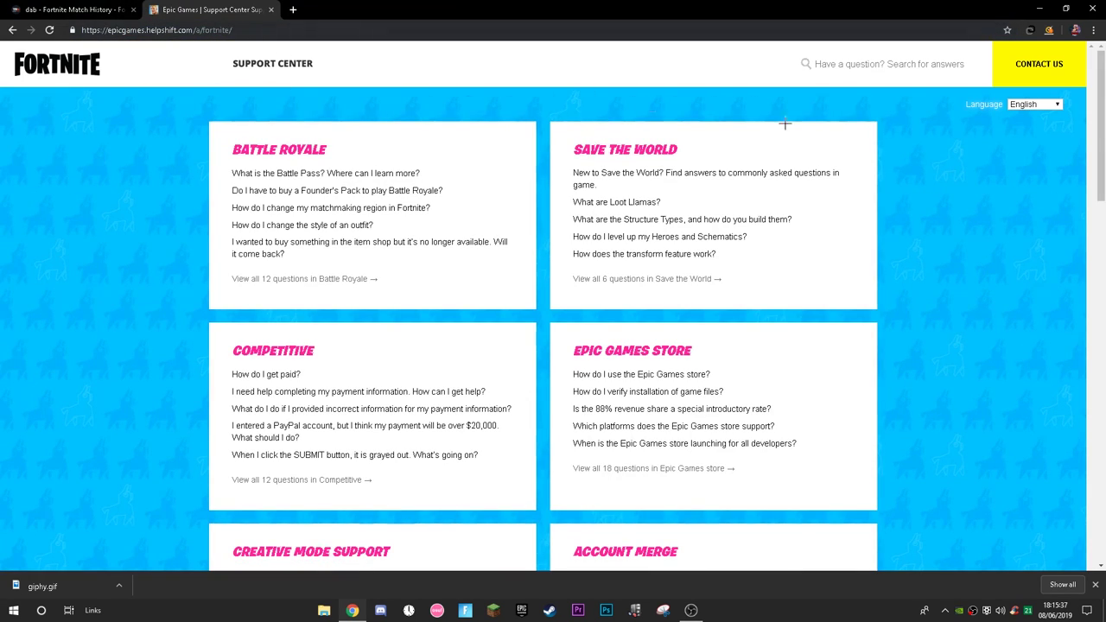
# Open the Contact Us form on the Fortnite Support Center.
pyautogui.scroll(-2, 792, 338)
pyautogui.scroll(2, 691, 304)
pyautogui.click(1045, 64)
# Set the contact form's product to Fortnite.
pyautogui.click(445, 135)
pyautogui.click(444, 135)
pyautogui.click(424, 133)
pyautogui.click(432, 176)
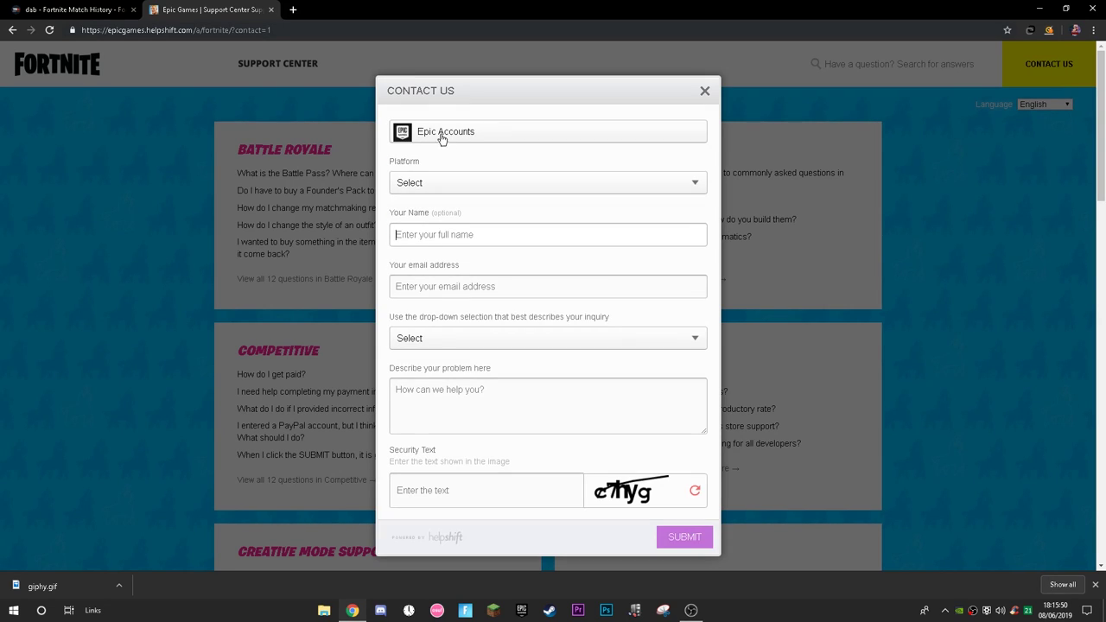
pyautogui.click(450, 132)
pyautogui.click(431, 158)
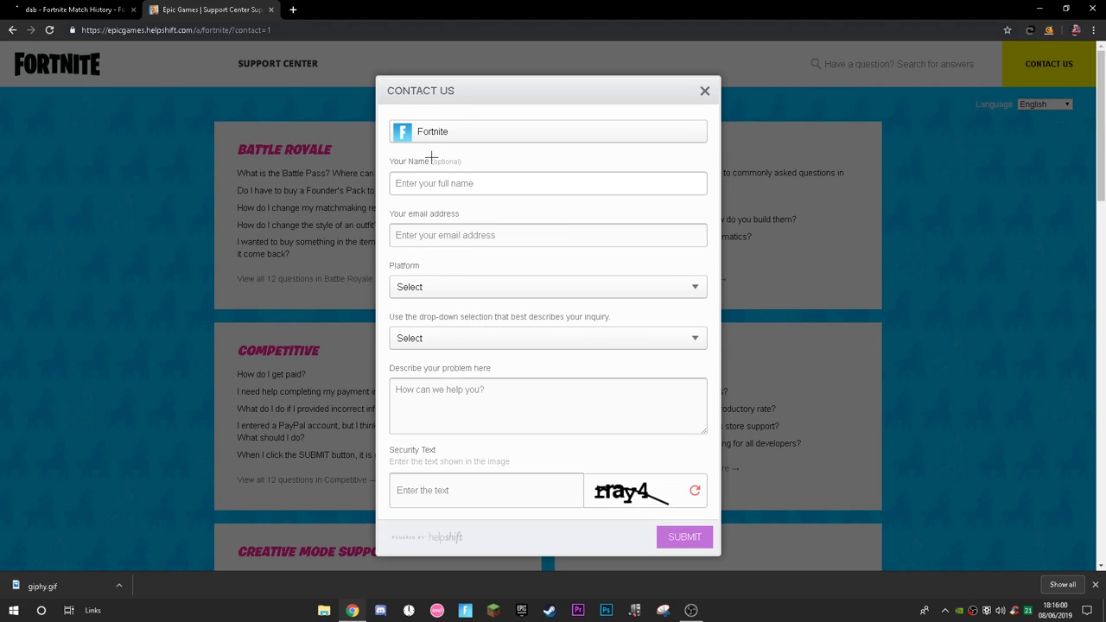
# Enter a name in the optional Your Name field.
pyautogui.moveTo(393, 160); pyautogui.dragTo(471, 163)
pyautogui.click(461, 174)
pyautogui.click(437, 159)
pyautogui.click(447, 182)
pyautogui.write('d')
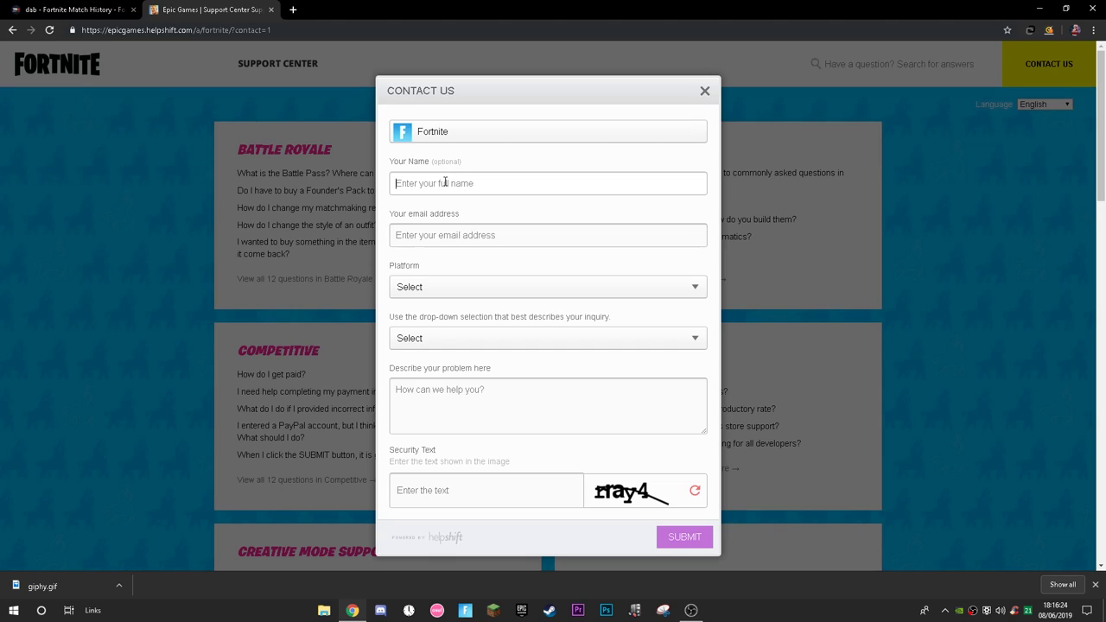
pyautogui.moveTo(458, 183); pyautogui.dragTo(352, 181)
pyautogui.click(426, 168)
pyautogui.click(413, 177)
pyautogui.moveTo(463, 187); pyautogui.dragTo(410, 218)
pyautogui.click(478, 235)
# Open Personal Details via the launcher's Manage Account, then go back to the contact form.
pyautogui.click(521, 610)
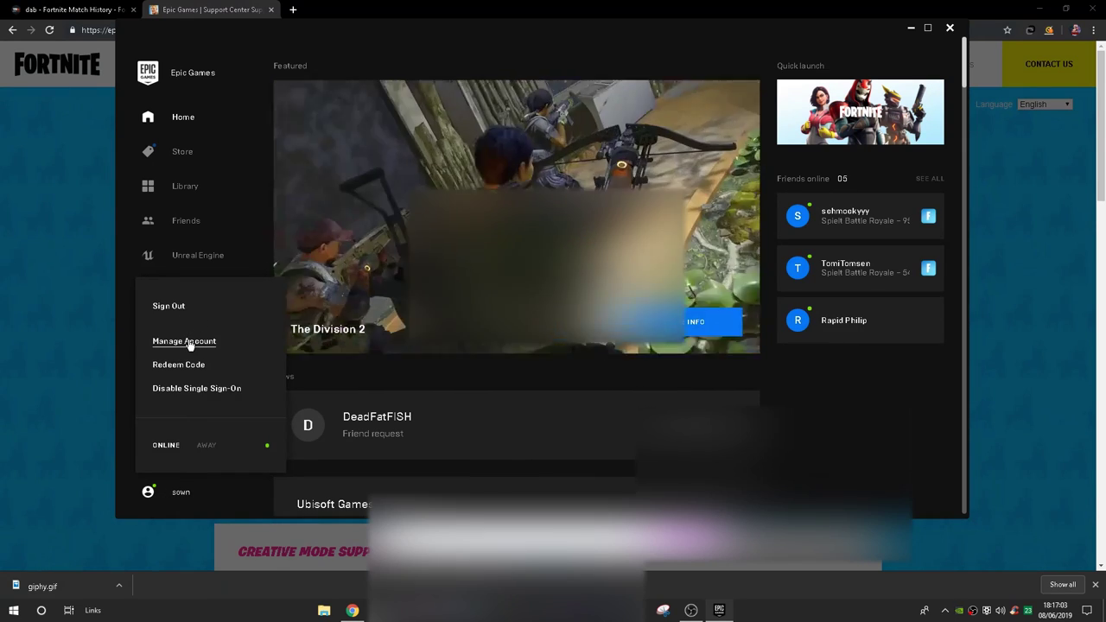
pyautogui.click(190, 342)
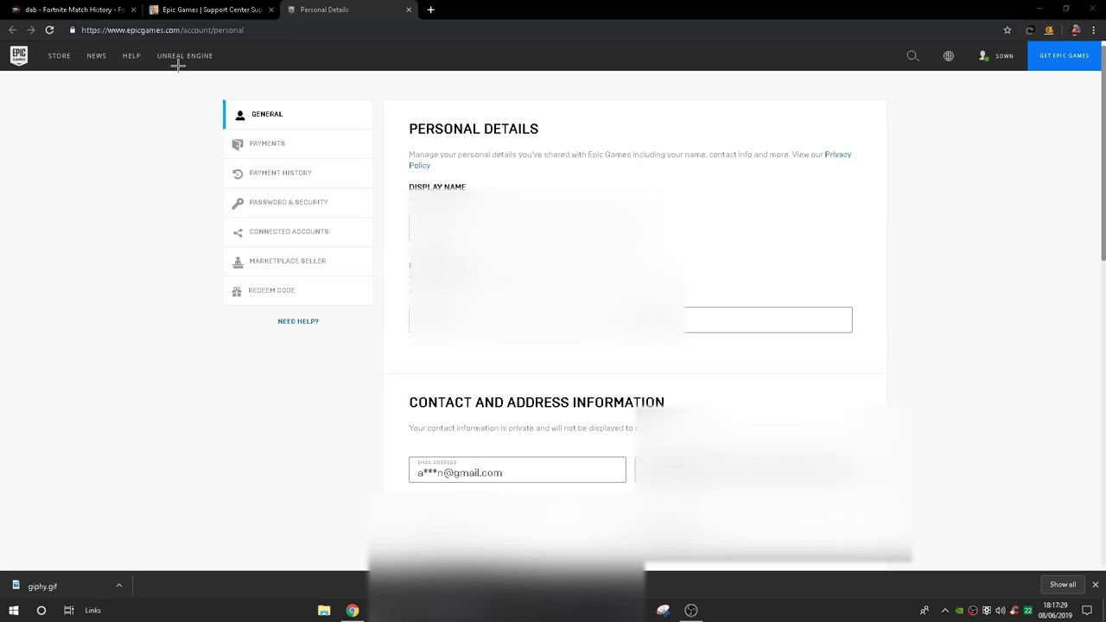
pyautogui.click(210, 7)
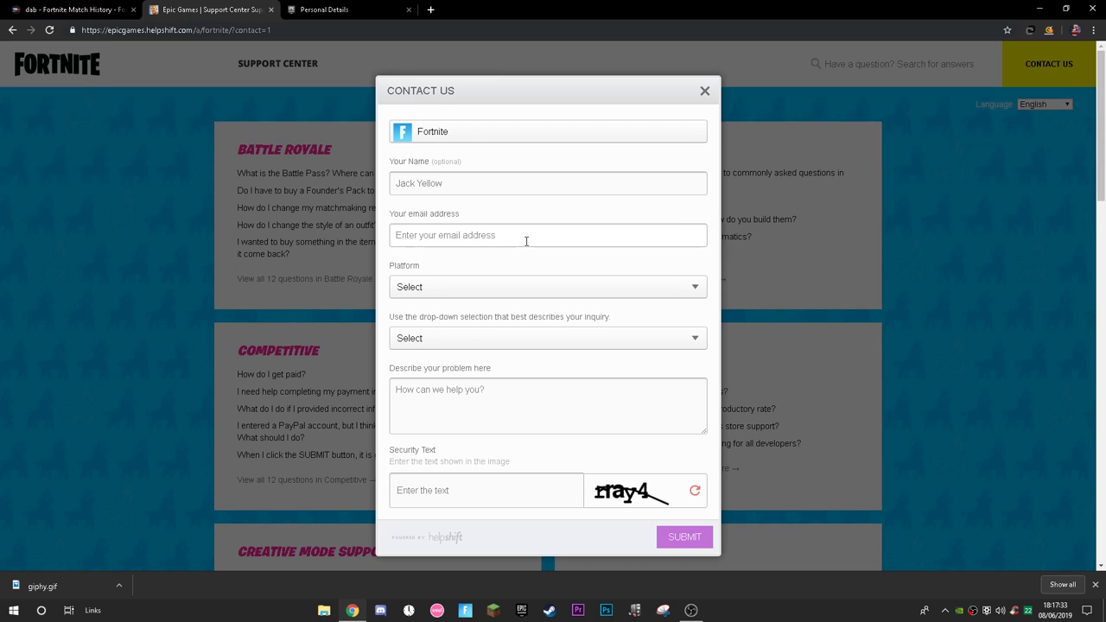
# Enter the account's contact e-mail address in the form.
pyautogui.click(526, 240)
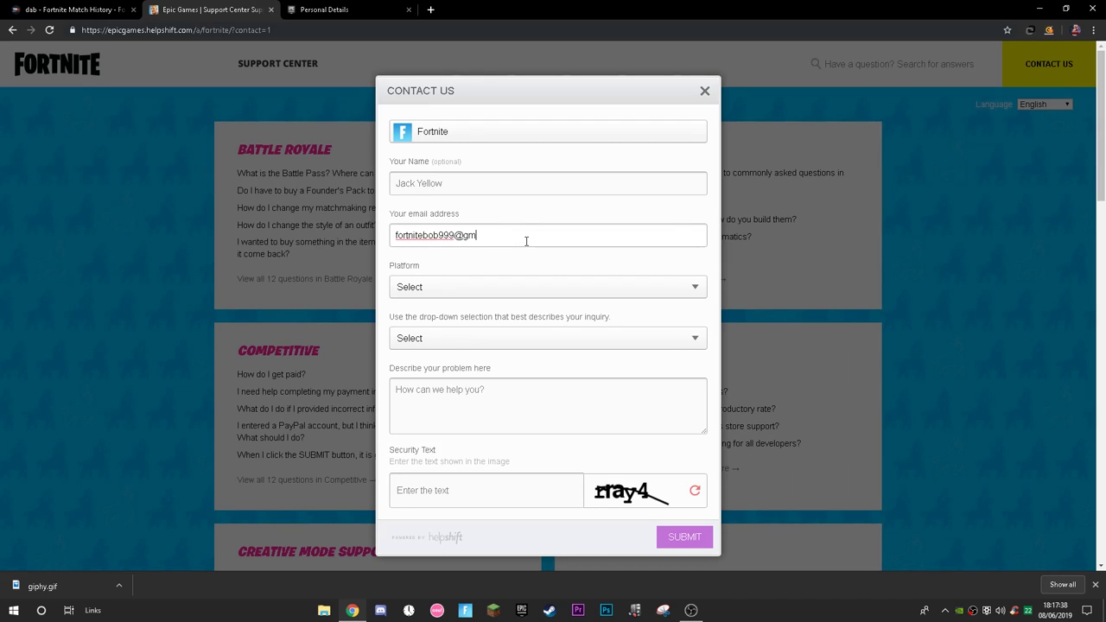
pyautogui.moveTo(522, 241); pyautogui.dragTo(355, 203)
pyautogui.click(432, 221)
pyautogui.moveTo(524, 254); pyautogui.dragTo(501, 259)
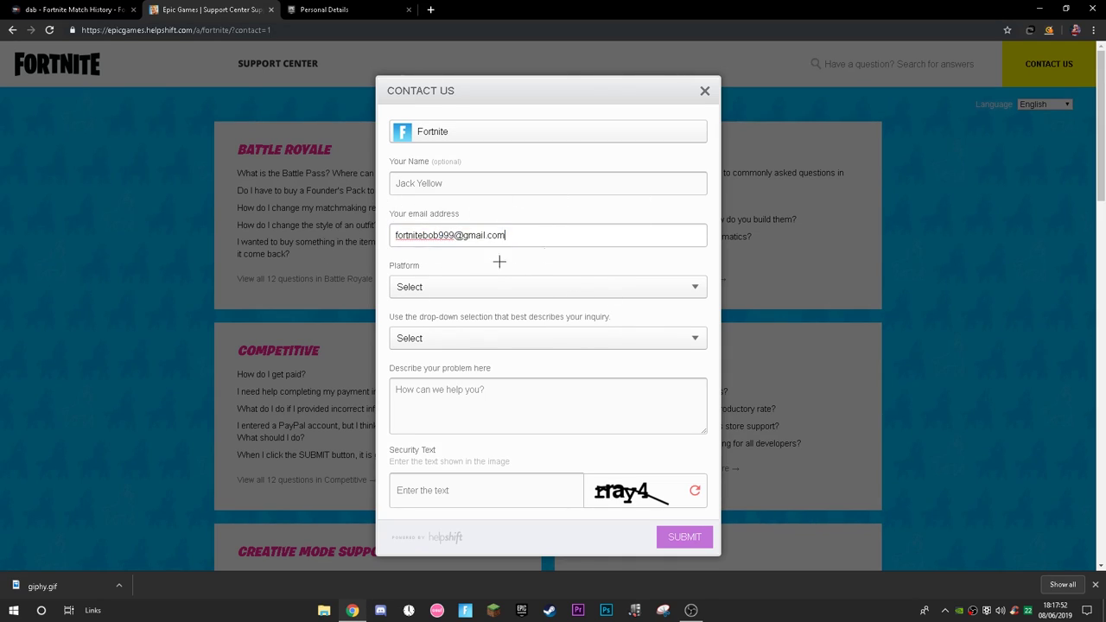
# Set the Platform to PC.
pyautogui.click(456, 281)
pyautogui.click(392, 289)
pyautogui.click(419, 290)
pyautogui.scroll(-1, 444, 365)
pyautogui.scroll(1, 499, 371)
pyautogui.scroll(-1, 464, 377)
pyautogui.scroll(1, 520, 346)
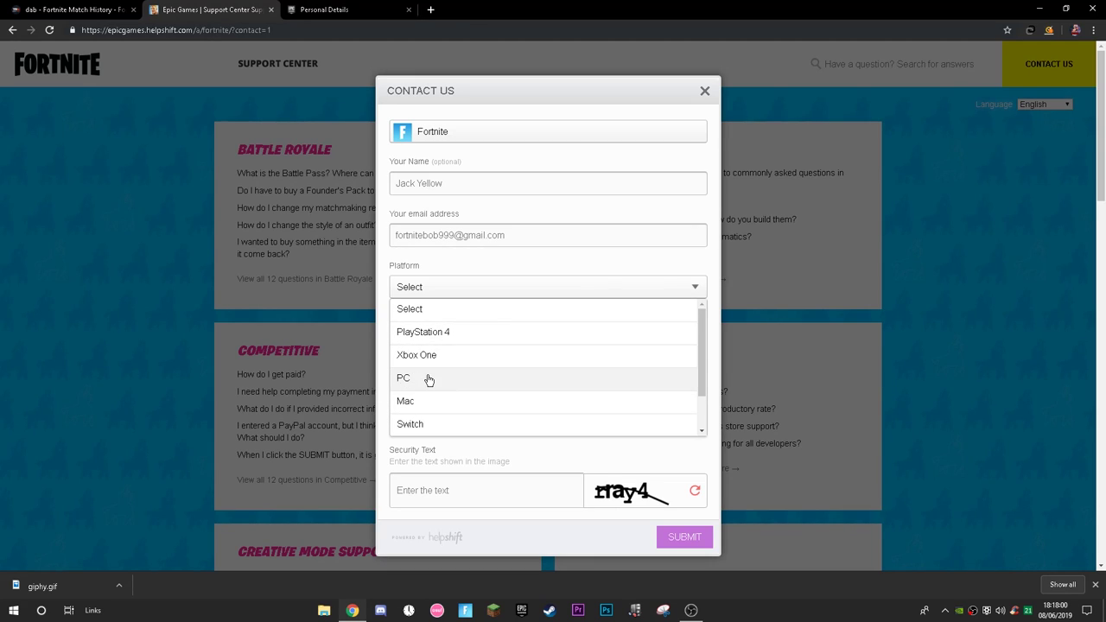
pyautogui.click(445, 377)
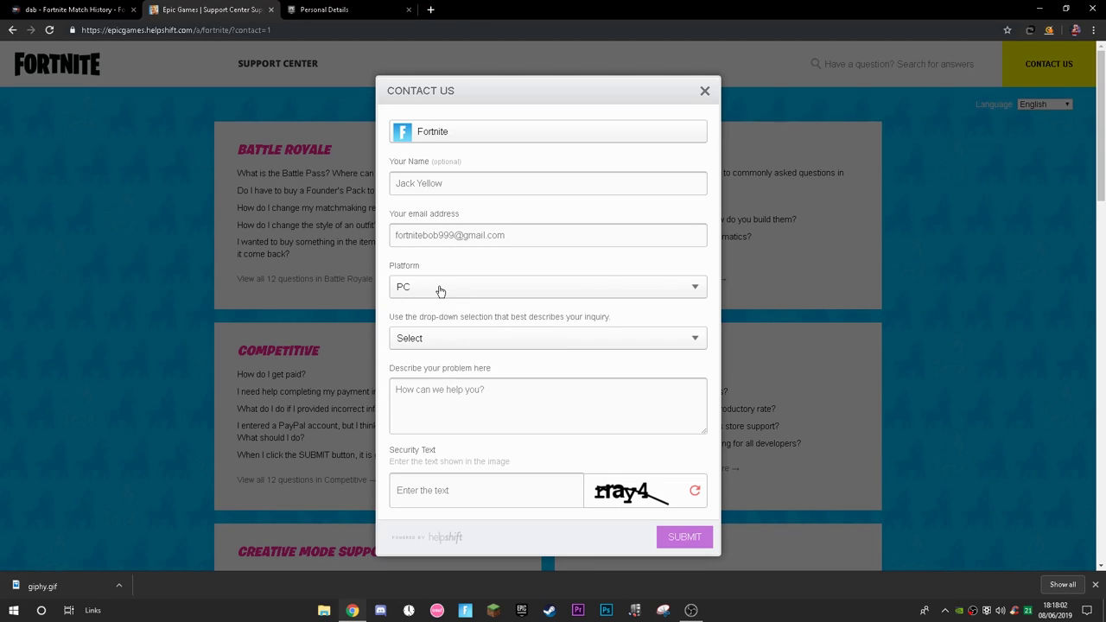
# Set the inquiry type to Update Epic Games Account.
pyautogui.click(464, 336)
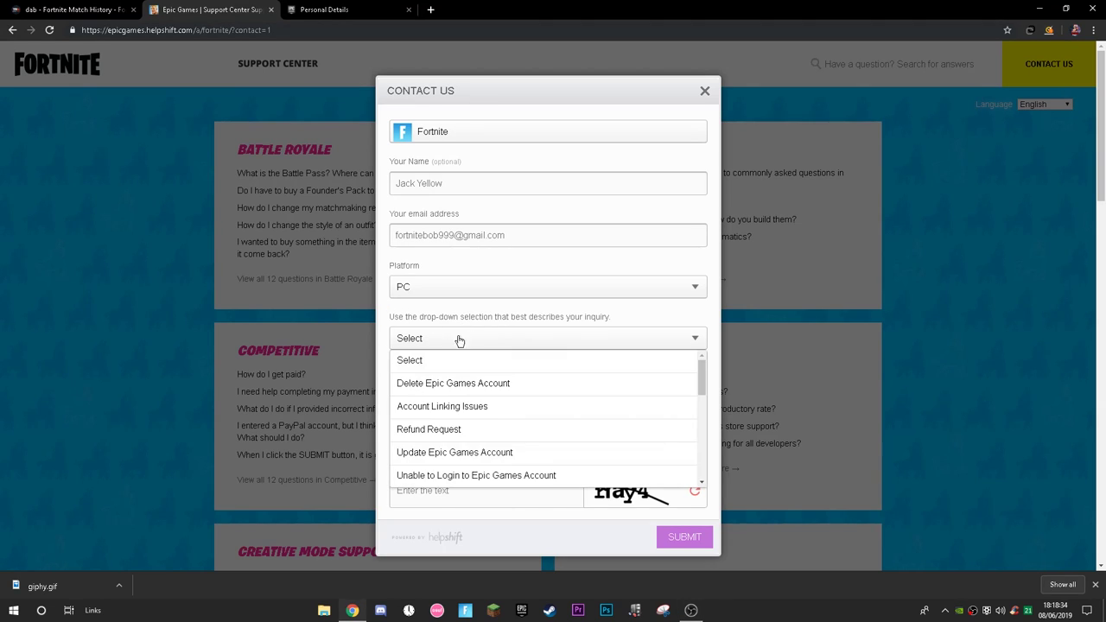
pyautogui.scroll(-1, 450, 412)
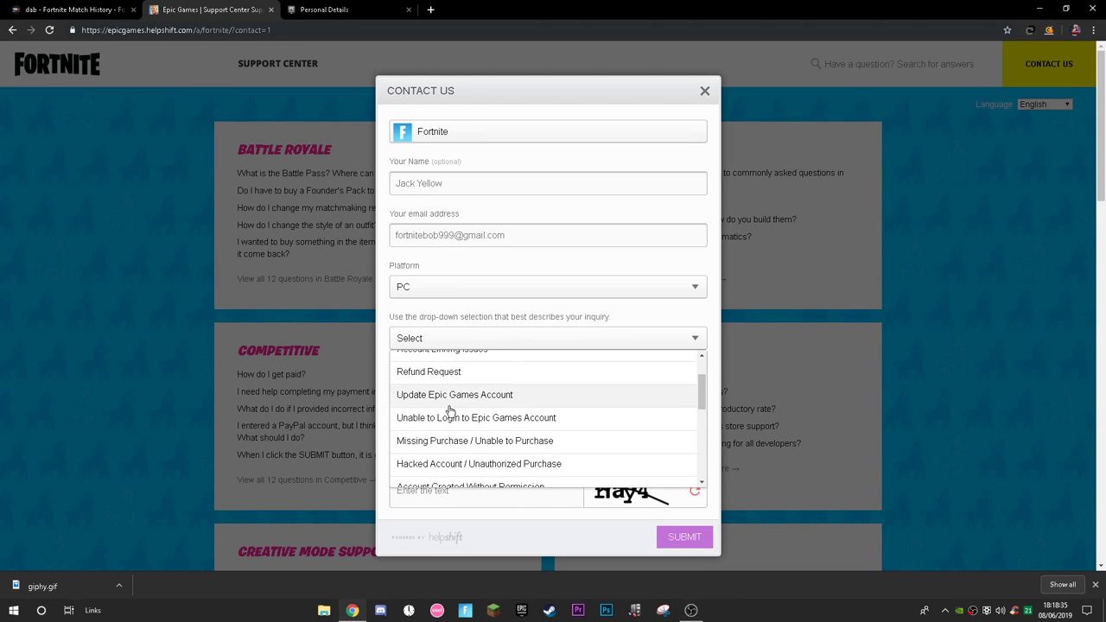
pyautogui.click(451, 397)
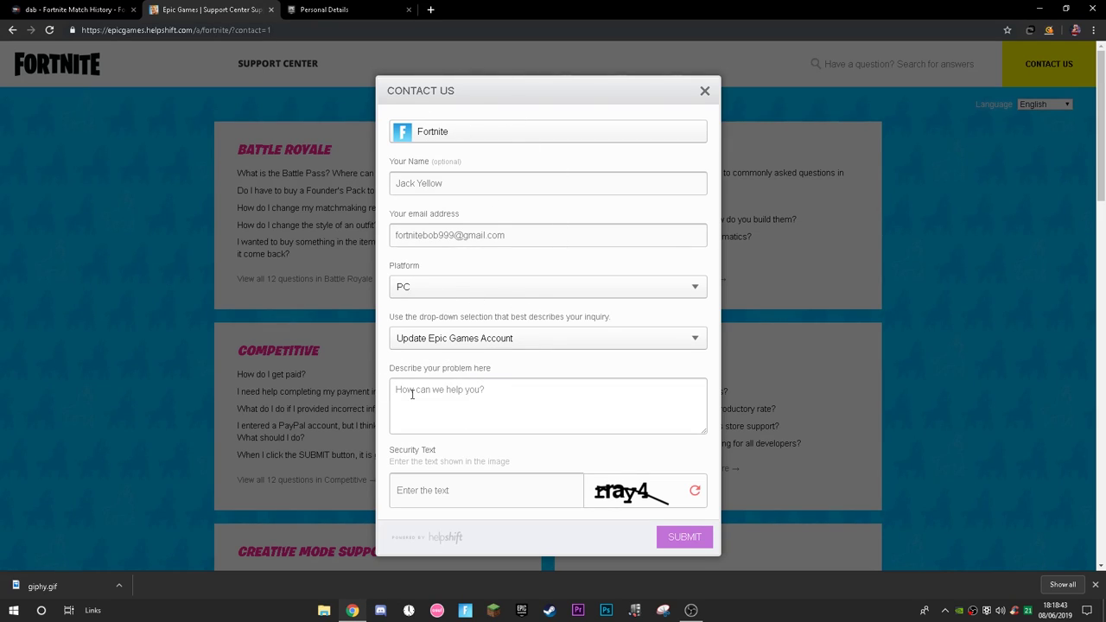
# Fill in the Security Text captcha field.
pyautogui.click(452, 489)
pyautogui.write('rray4')
pyautogui.hotkey('ctrl', 'a')
# Start the problem description with 'Hey guys, I just wanted to know'.
pyautogui.click(401, 394)
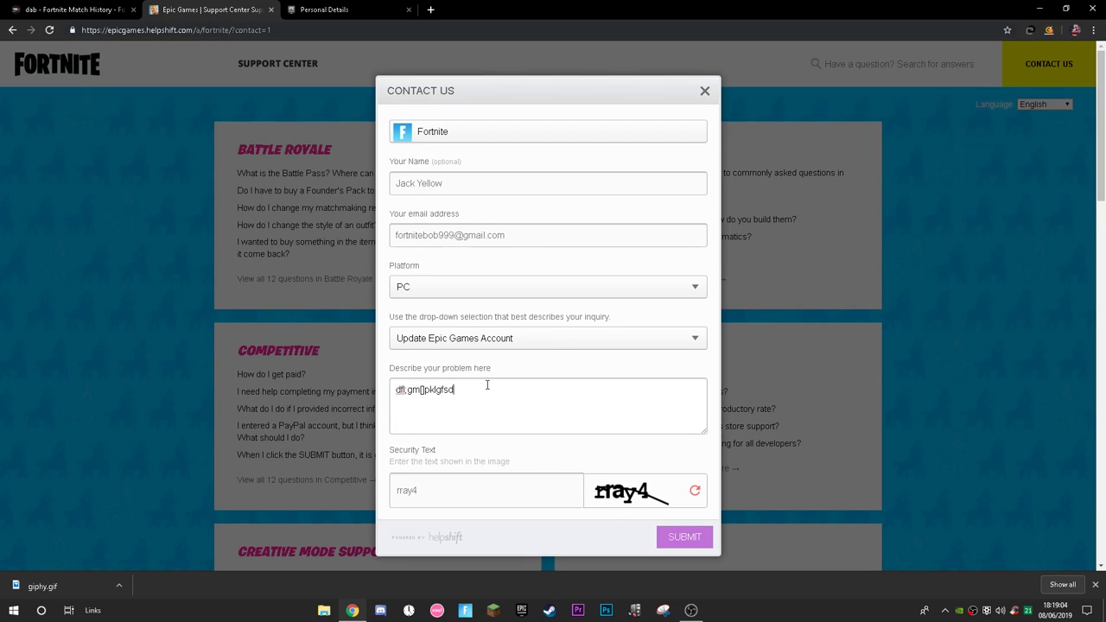
pyautogui.hotkey('ctrl', 'a')
pyautogui.press('BackSpace')
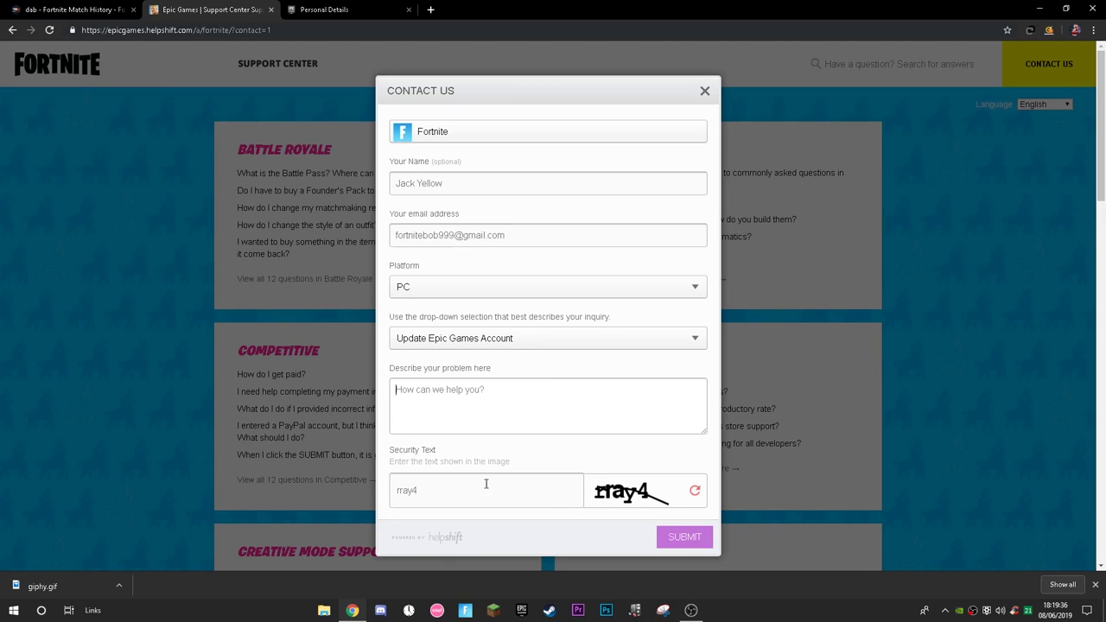
pyautogui.write('sg')
pyautogui.press('BackSpace')
pyautogui.press('BackSpace')
pyautogui.write('d')
pyautogui.press('BackSpace')
pyautogui.write('Hi')
pyautogui.press('BackSpace')
pyautogui.press('BackSpace')
pyautogui.write('Hey guys, I just wanted to knwop')
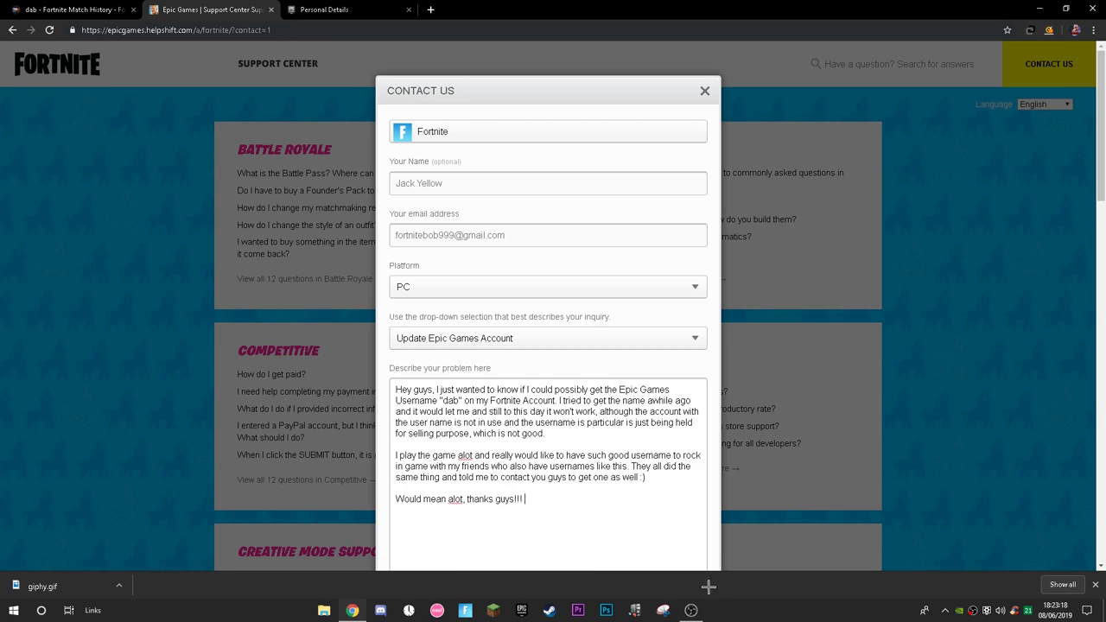
# Enlarge the description box and change both 'alot' typos to 'a lot'.
pyautogui.moveTo(705, 568); pyautogui.dragTo(697, 521)
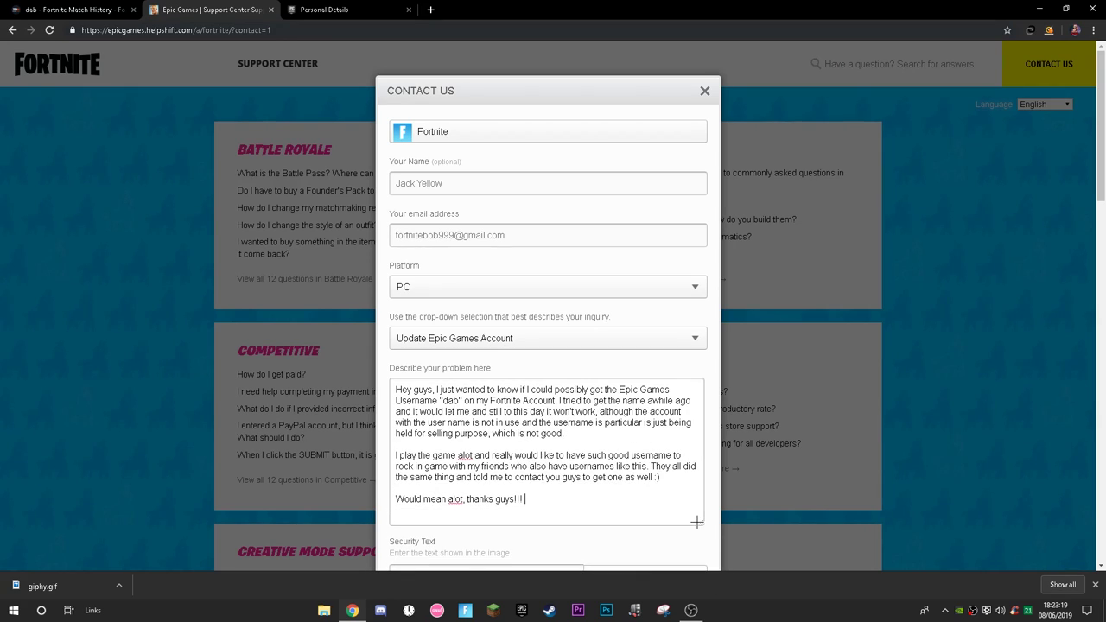
pyautogui.click(462, 456)
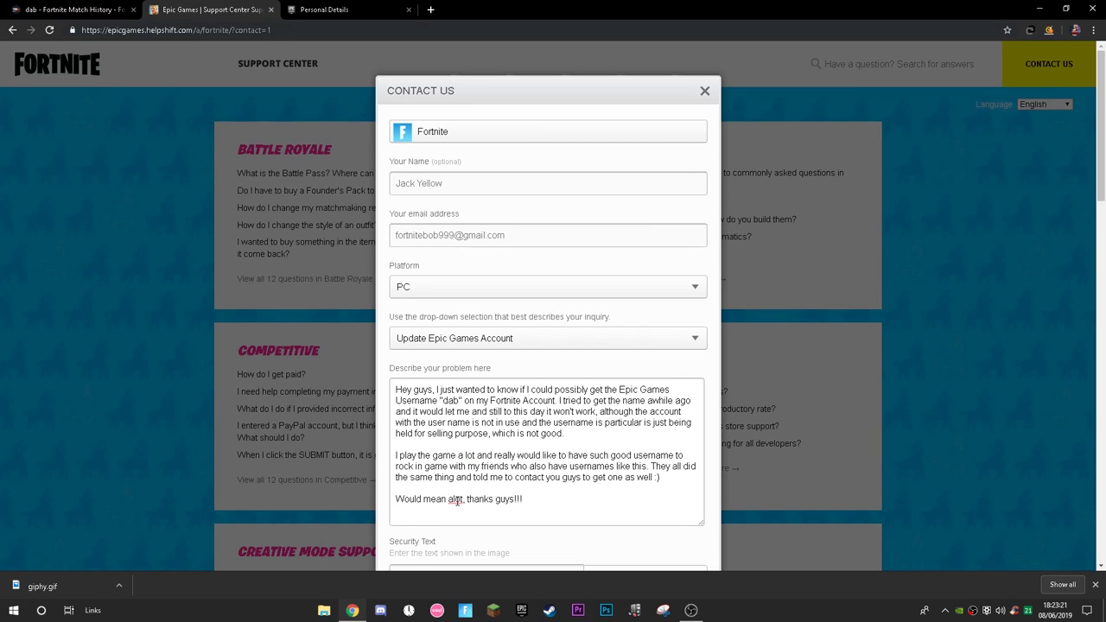
pyautogui.click(564, 503)
# Review the finished message, checking the requested username 'dab'.
pyautogui.moveTo(529, 500); pyautogui.dragTo(396, 388)
pyautogui.click(578, 513)
pyautogui.moveTo(578, 513); pyautogui.dragTo(415, 403)
pyautogui.moveTo(406, 459); pyautogui.dragTo(395, 375)
pyautogui.rightClick(423, 404)
pyautogui.click(527, 493)
pyautogui.moveTo(527, 493); pyautogui.dragTo(478, 456)
pyautogui.hotkey('ctrl', 'a')
pyautogui.rightClick(444, 424)
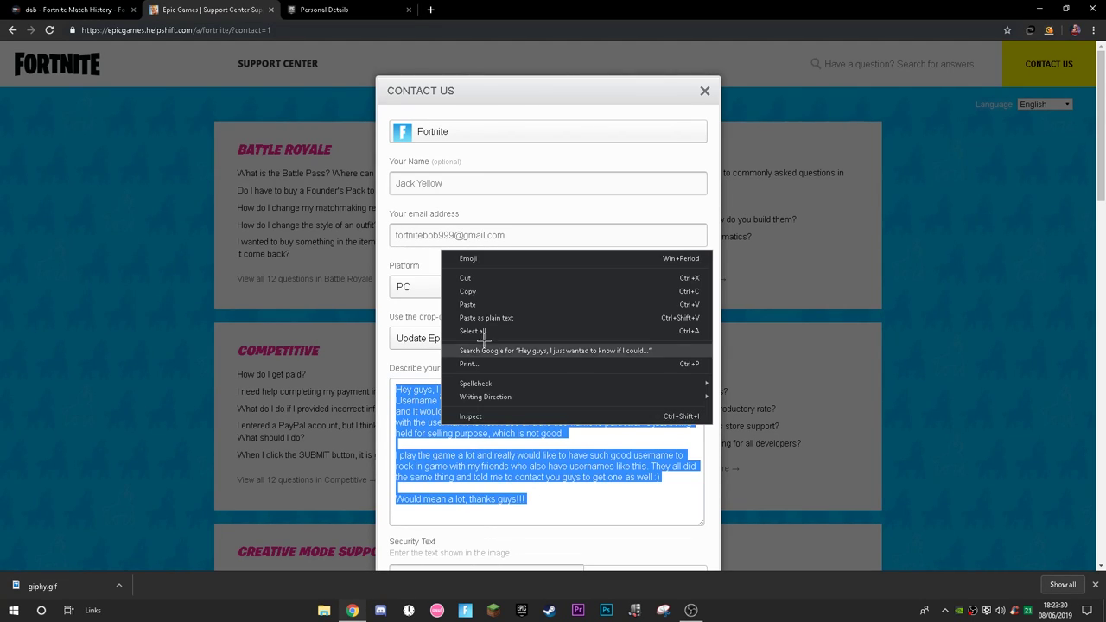
pyautogui.moveTo(527, 500); pyautogui.dragTo(399, 463)
pyautogui.click(477, 400)
pyautogui.moveTo(443, 401); pyautogui.dragTo(461, 401)
pyautogui.click(582, 488)
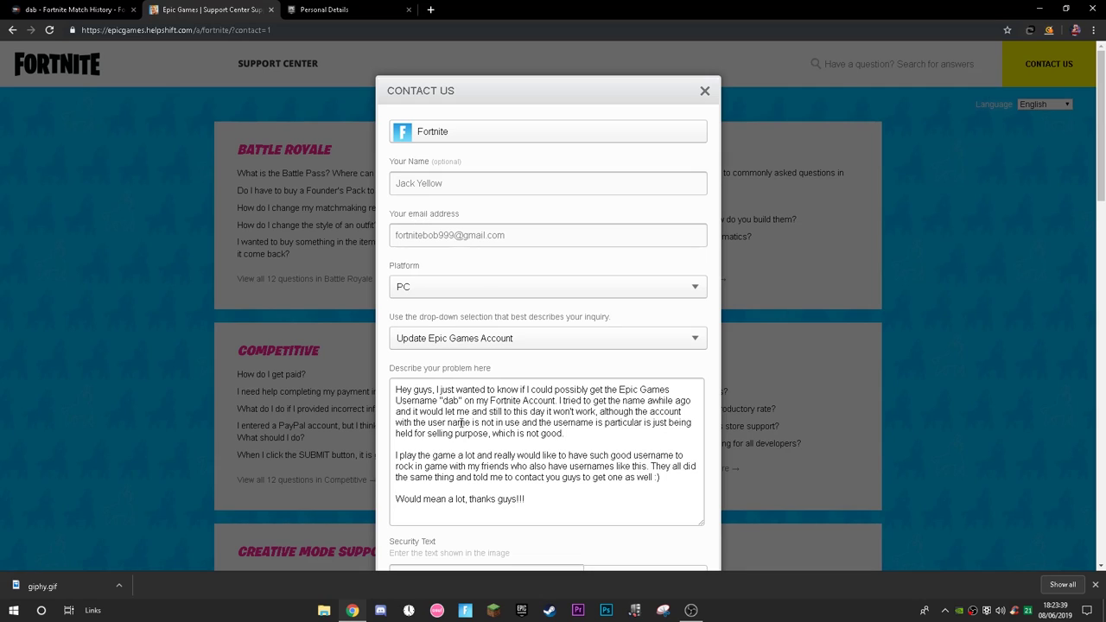
# Add a paragraph saying the included email address matches the account.
pyautogui.press('Return')
pyautogui.press('Return')
pyautogui.write('The email address I included above is the same username for my account as well. So should be easy.')
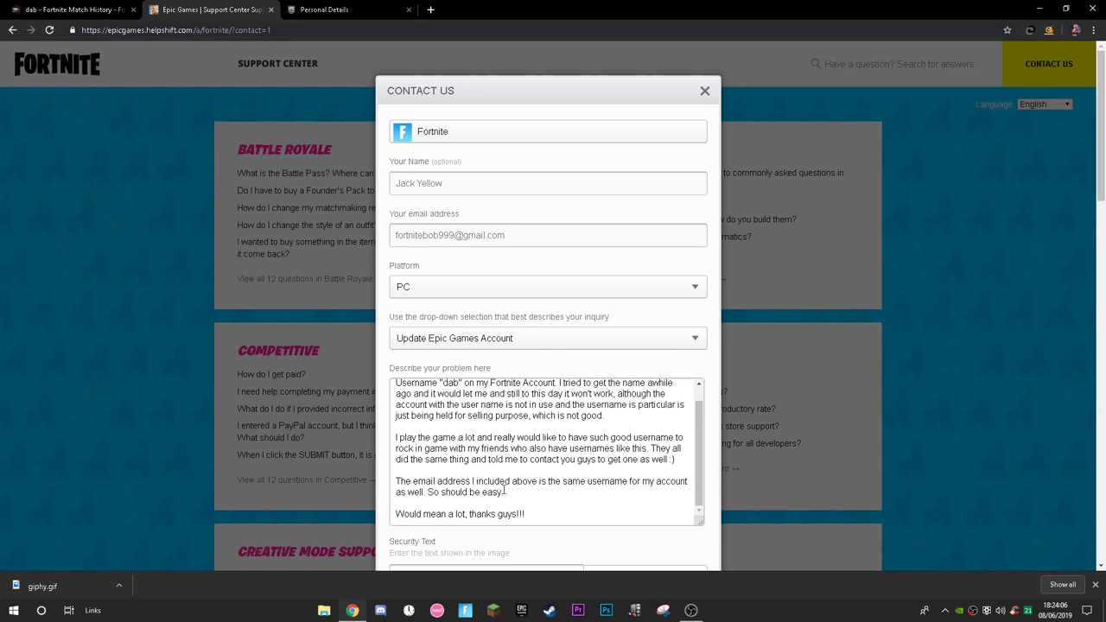
pyautogui.scroll(1, 519, 481)
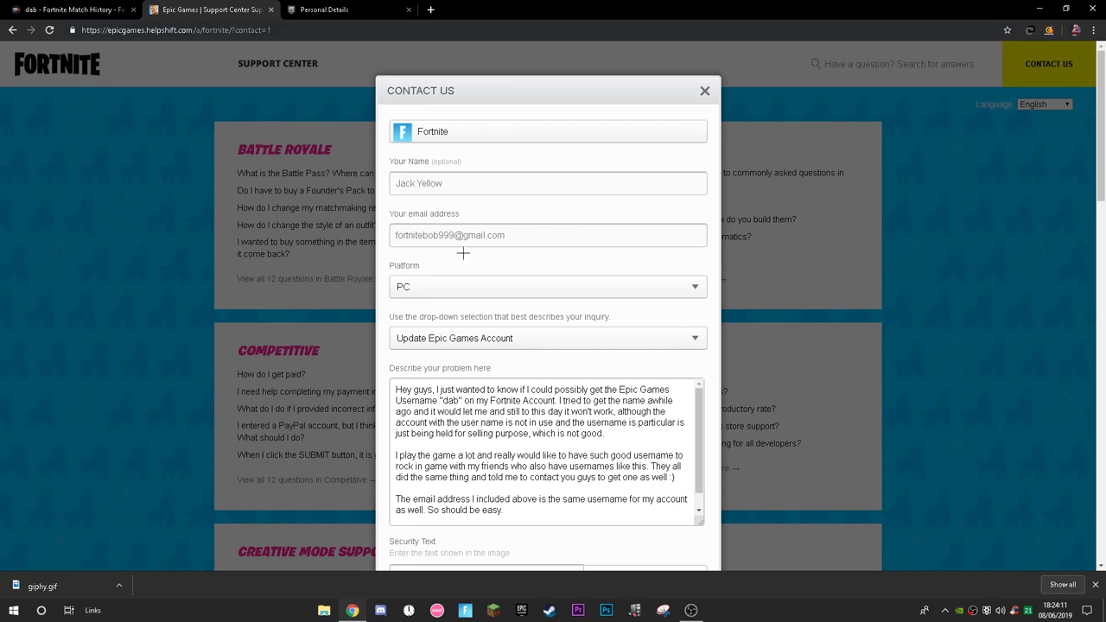
pyautogui.moveTo(396, 235); pyautogui.dragTo(548, 237)
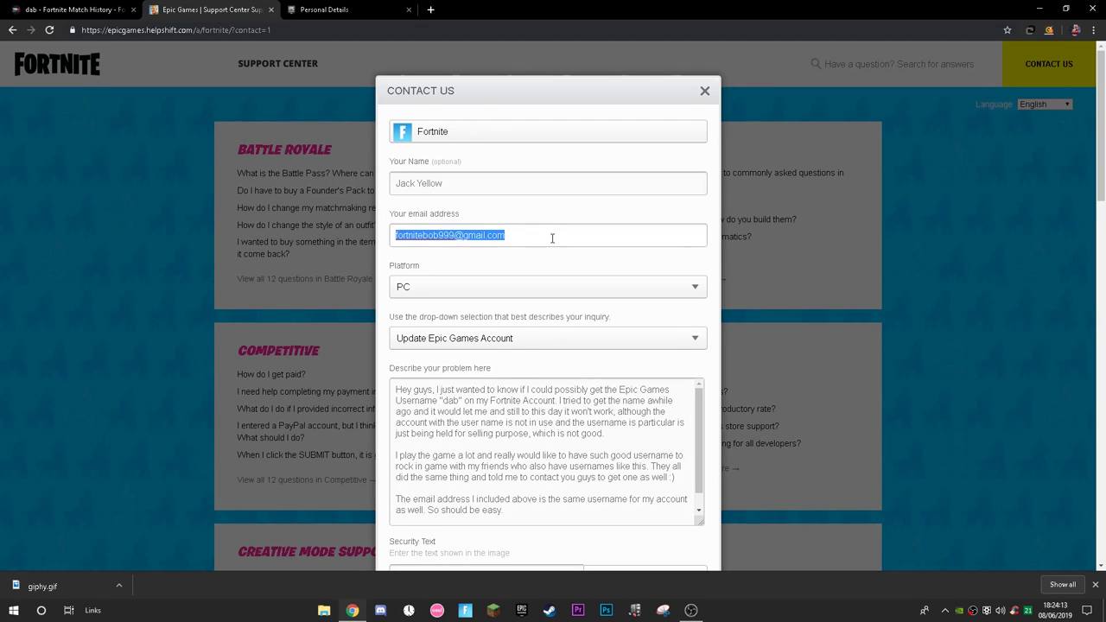
pyautogui.click(573, 420)
pyautogui.scroll(-1, 573, 420)
# Replace 'username' with 'email' in the new paragraph.
pyautogui.moveTo(402, 481); pyautogui.dragTo(628, 489)
pyautogui.doubleClick(609, 481)
pyautogui.write('email')
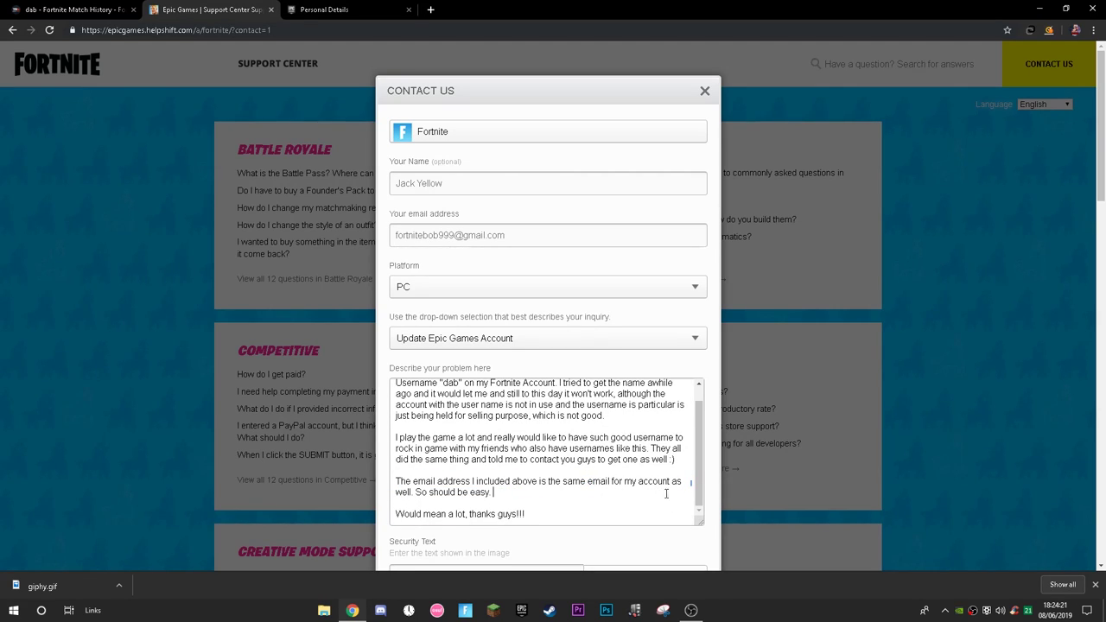
pyautogui.moveTo(497, 481); pyautogui.dragTo(408, 492)
pyautogui.click(503, 504)
pyautogui.scroll(1, 525, 519)
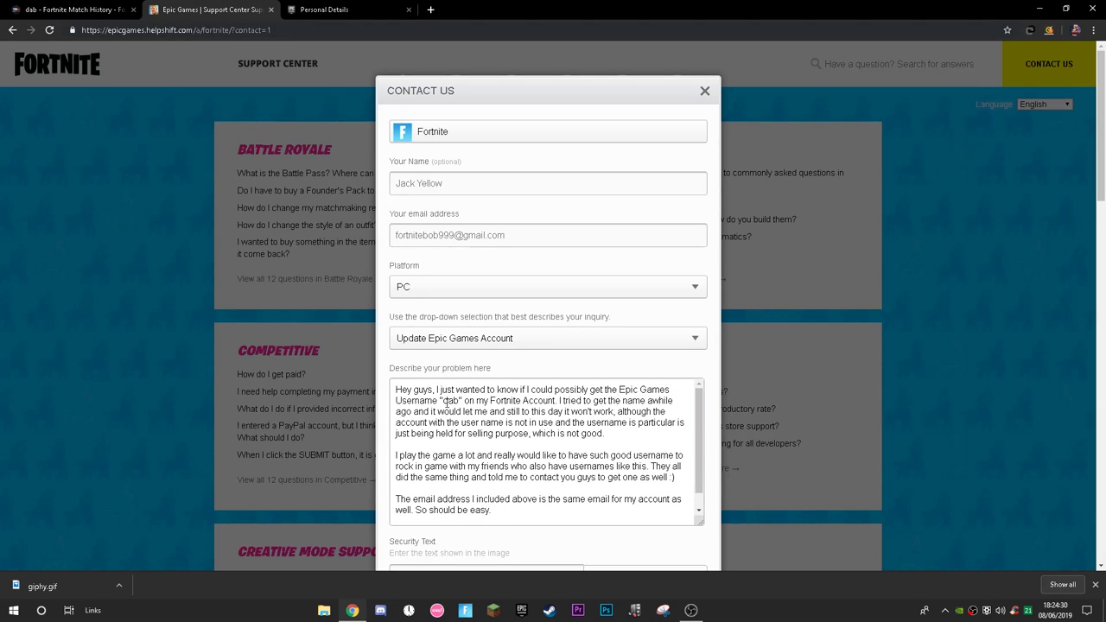
pyautogui.moveTo(443, 401); pyautogui.dragTo(462, 401)
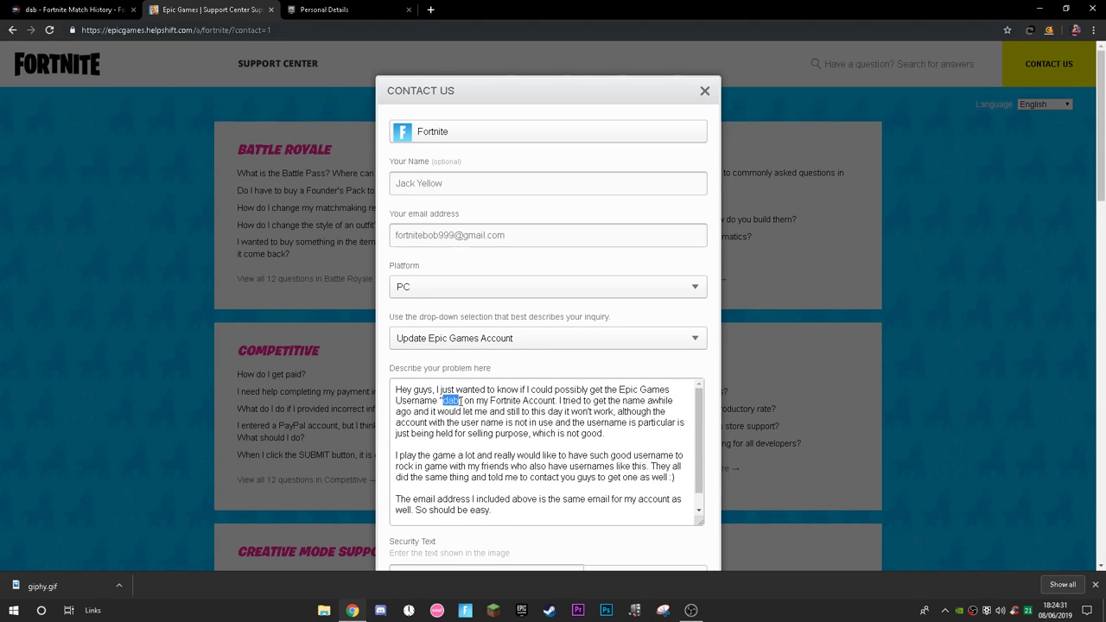
pyautogui.scroll(-1, 518, 449)
pyautogui.scroll(1, 597, 501)
pyautogui.click(518, 441)
# Change 'username is particular' to 'username in particular' and recheck the opening lines.
pyautogui.click(637, 423)
pyautogui.press('BackSpace')
pyautogui.write('n')
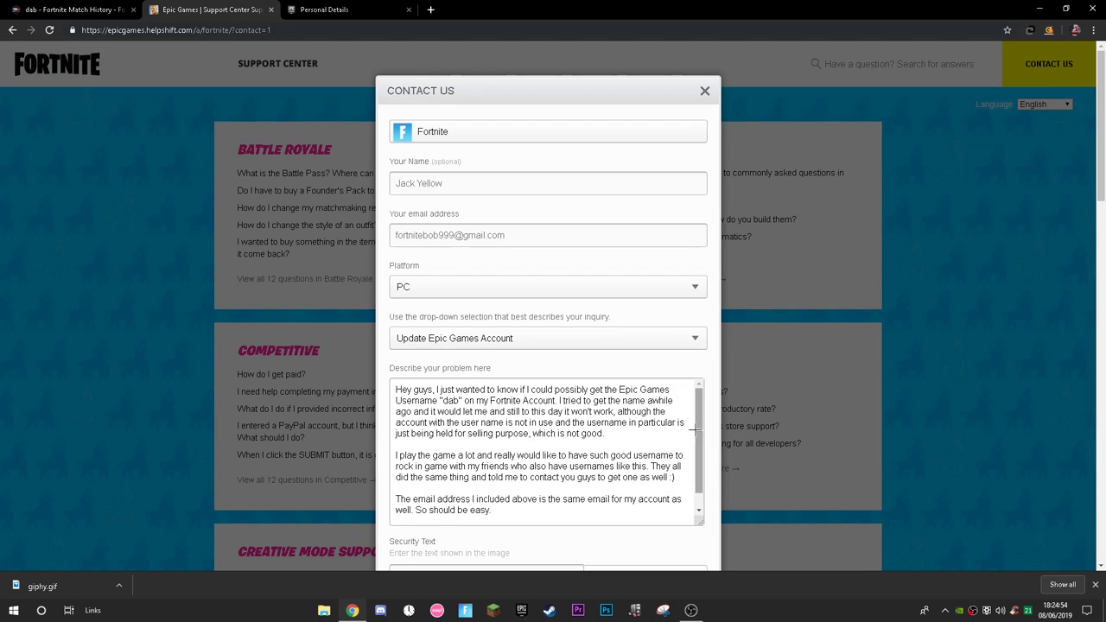
pyautogui.moveTo(458, 436); pyautogui.dragTo(510, 435)
pyautogui.click(628, 437)
pyautogui.moveTo(630, 436); pyautogui.dragTo(548, 434)
pyautogui.click(615, 436)
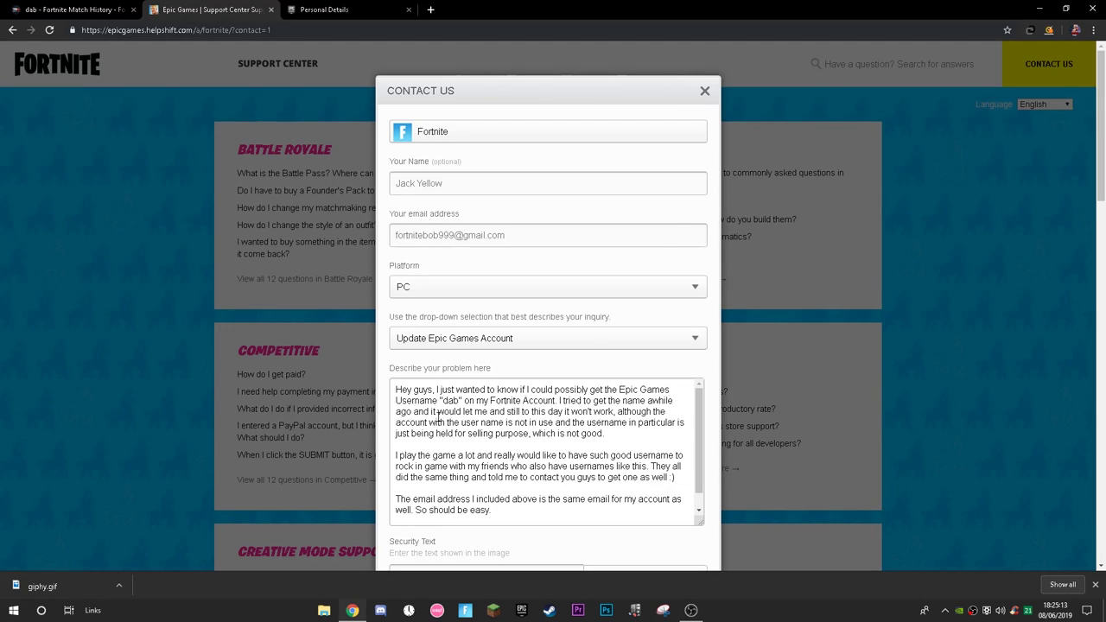
pyautogui.moveTo(570, 406); pyautogui.dragTo(566, 390)
pyautogui.click(622, 400)
pyautogui.scroll(-1, 553, 463)
pyautogui.scroll(1, 559, 462)
pyautogui.moveTo(607, 437); pyautogui.dragTo(536, 434)
pyautogui.click(623, 440)
# Select the entire description text for copying.
pyautogui.scroll(-1, 421, 423)
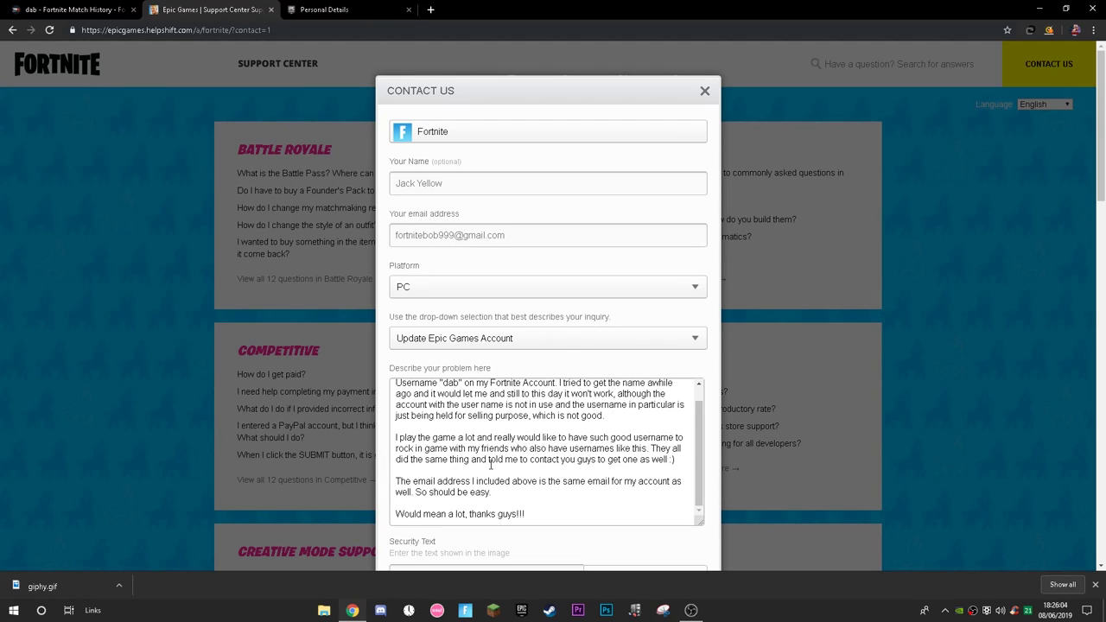
pyautogui.scroll(-1, 498, 409)
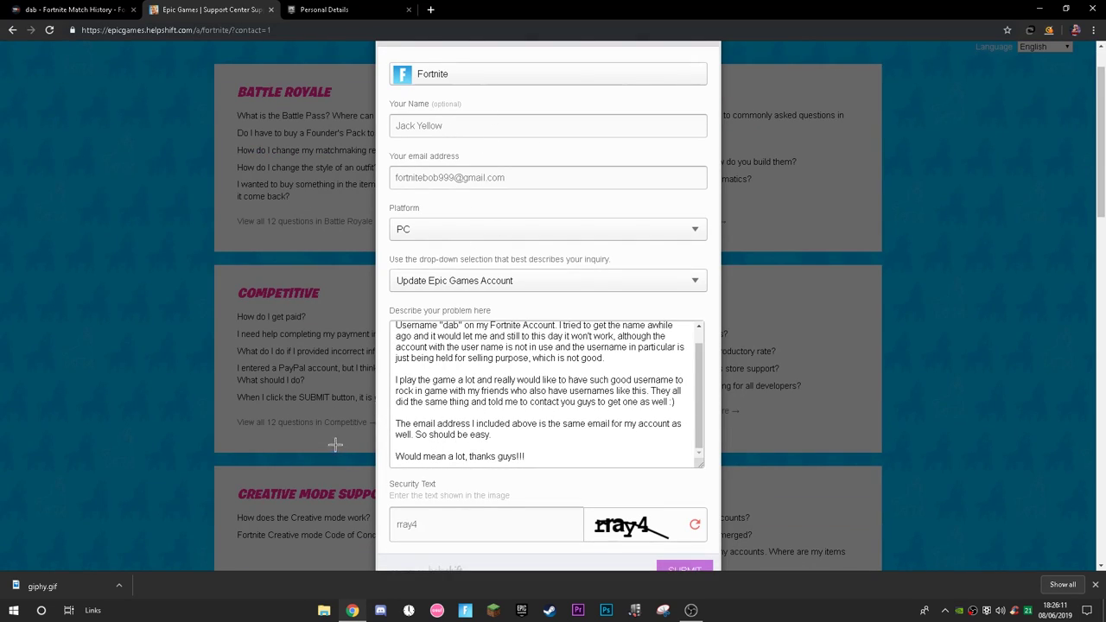
pyautogui.scroll(1, 393, 451)
pyautogui.scroll(-1, 530, 393)
pyautogui.moveTo(533, 459); pyautogui.dragTo(403, 325)
pyautogui.click(550, 467)
pyautogui.scroll(1, 557, 461)
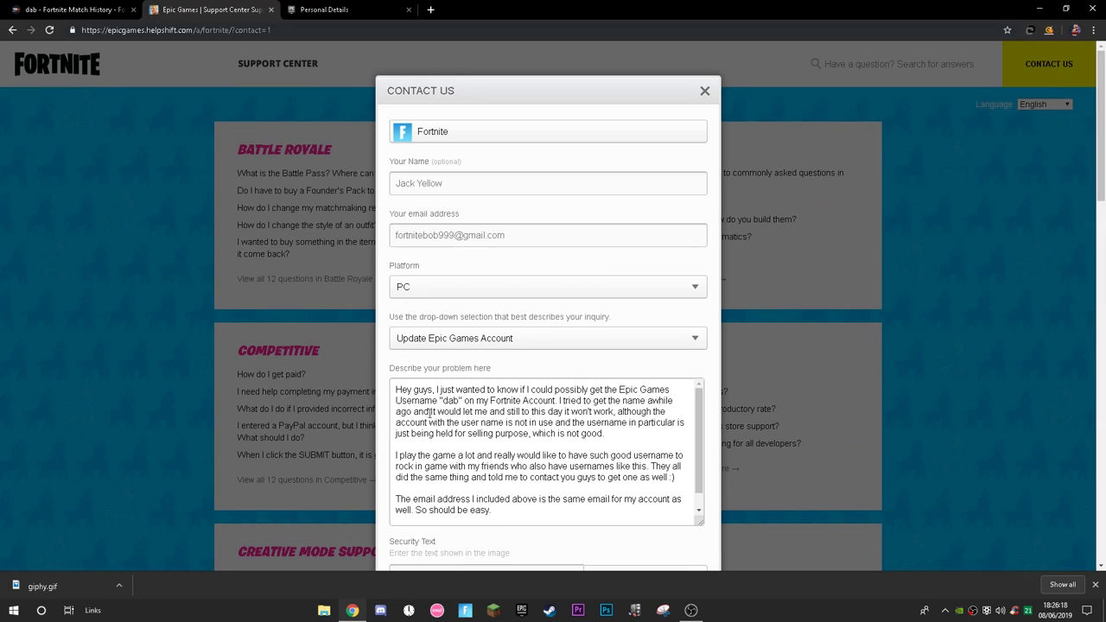
pyautogui.scroll(-1, 438, 422)
pyautogui.moveTo(510, 515); pyautogui.dragTo(389, 377)
# Copy the message and open Pastebin from a 'pastebin' search in a new tab.
pyautogui.rightClick(463, 422)
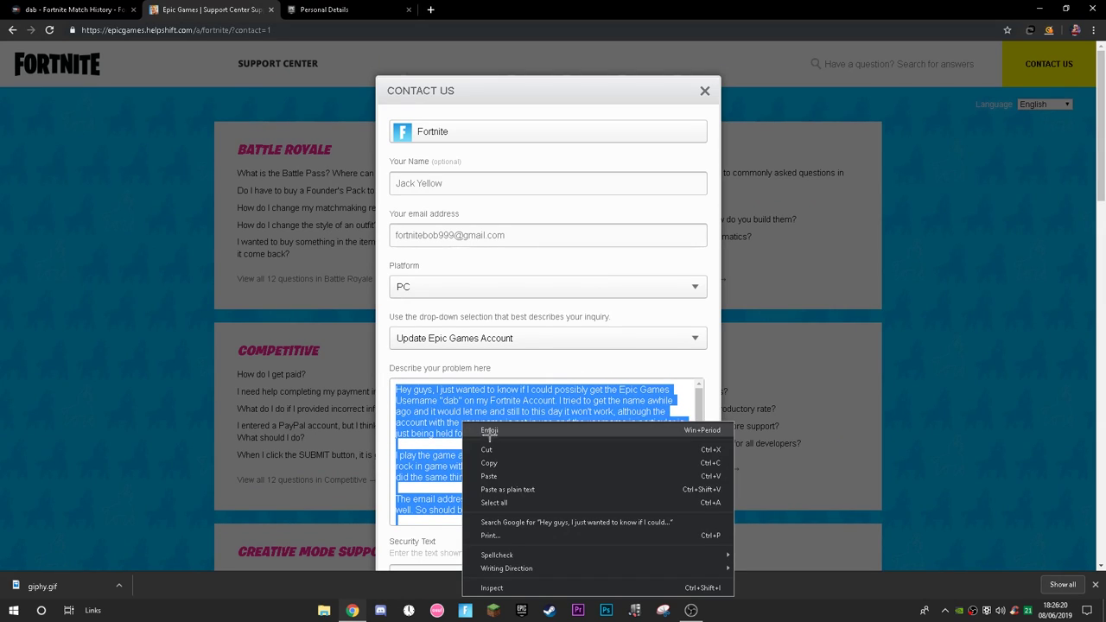
pyautogui.click(489, 463)
pyautogui.click(434, 12)
pyautogui.write('pasr')
pyautogui.press('BackSpace')
pyautogui.write('tebin')
pyautogui.press('Return')
pyautogui.click(152, 143)
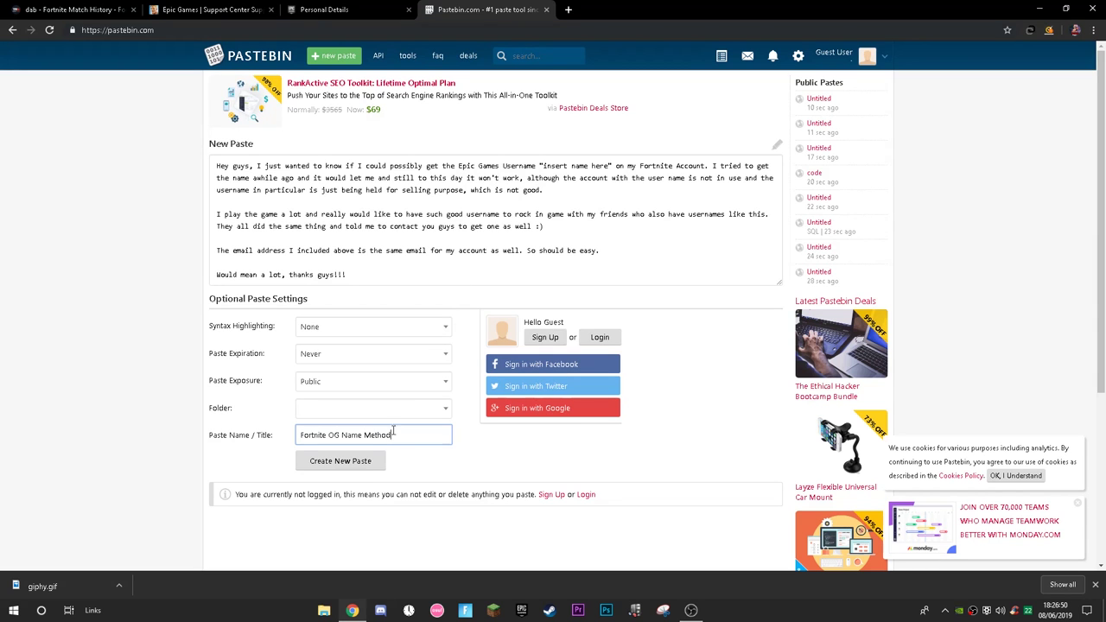
# Check the paste titled 'Fortnite OG Name Method' and its 'Insert name here' placeholder.
pyautogui.moveTo(393, 436); pyautogui.dragTo(246, 441)
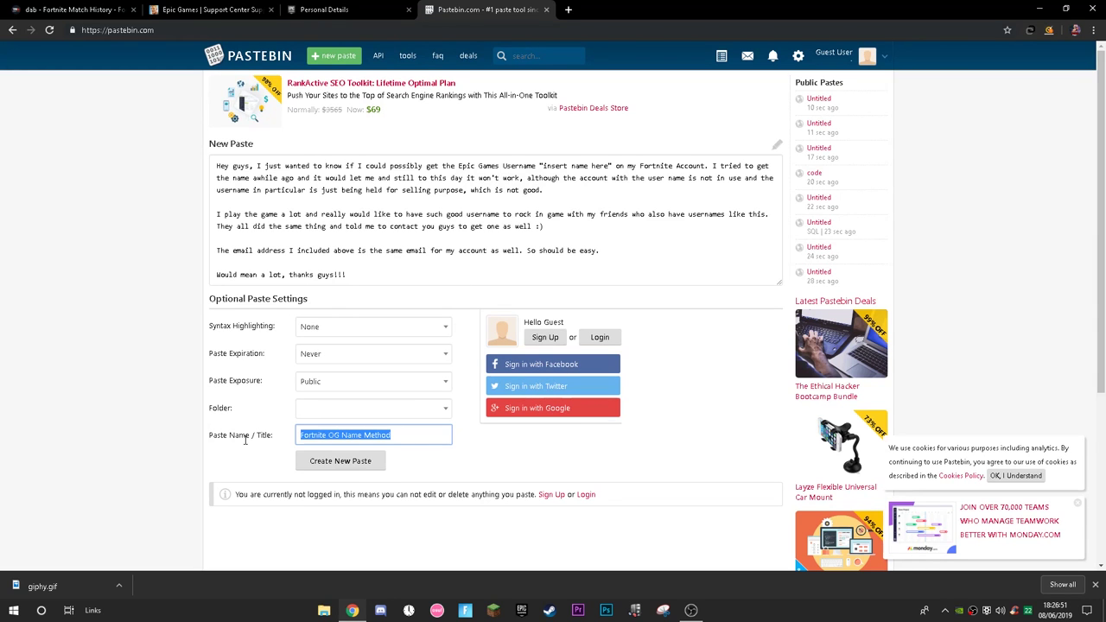
pyautogui.moveTo(347, 274); pyautogui.dragTo(345, 165)
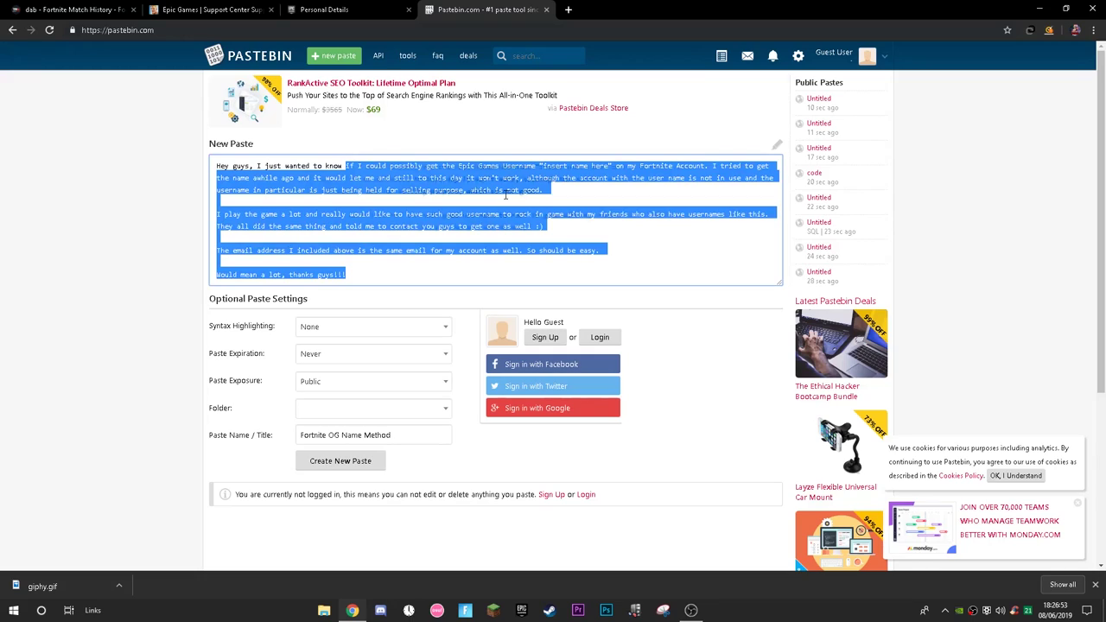
pyautogui.moveTo(544, 165); pyautogui.dragTo(612, 165)
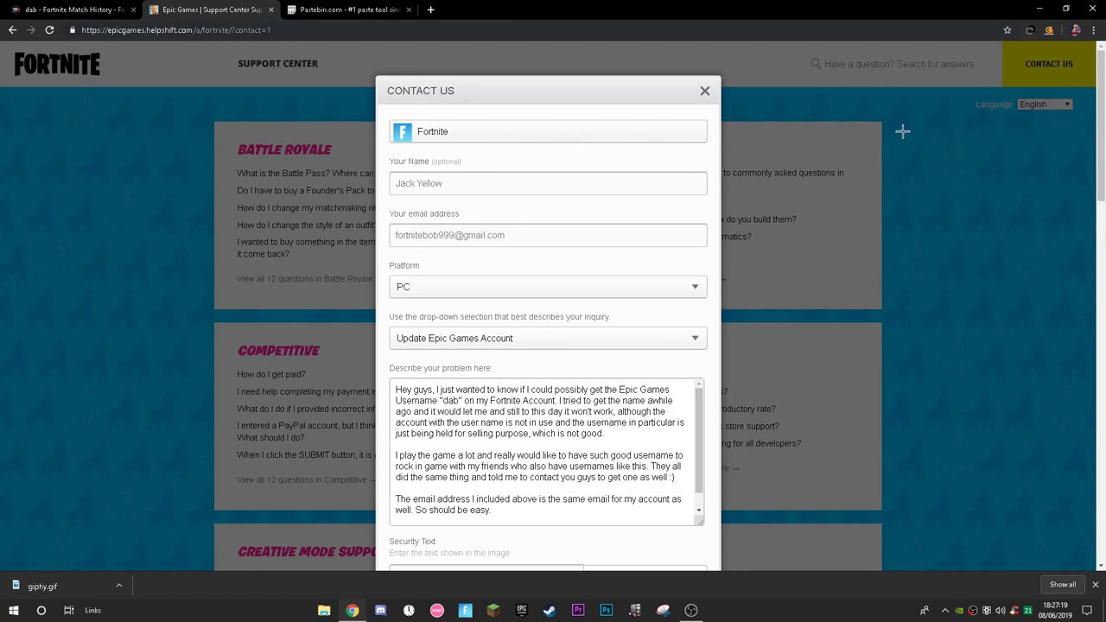
# Review the name and email fields, then paste the closing thanks line back into the description.
pyautogui.moveTo(462, 177); pyautogui.dragTo(404, 181)
pyautogui.moveTo(528, 232); pyautogui.dragTo(364, 214)
pyautogui.click(493, 276)
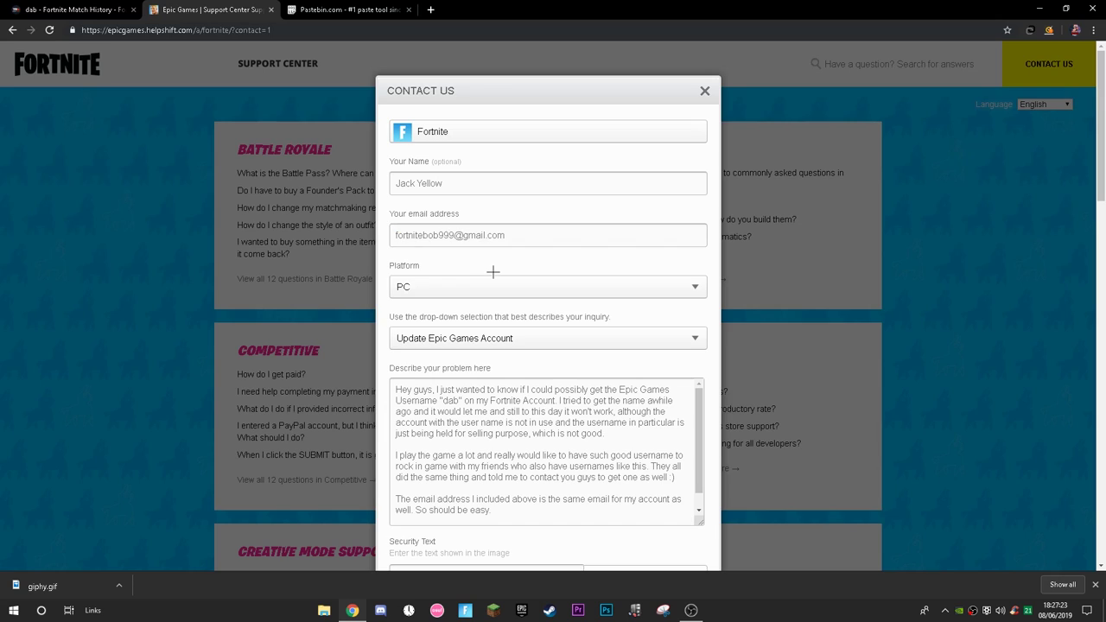
pyautogui.scroll(-3, 495, 268)
pyautogui.moveTo(517, 284); pyautogui.dragTo(523, 294)
pyautogui.hotkey('ctrl', 'a')
pyautogui.click(518, 283)
pyautogui.hotkey('ctrl', 'v')
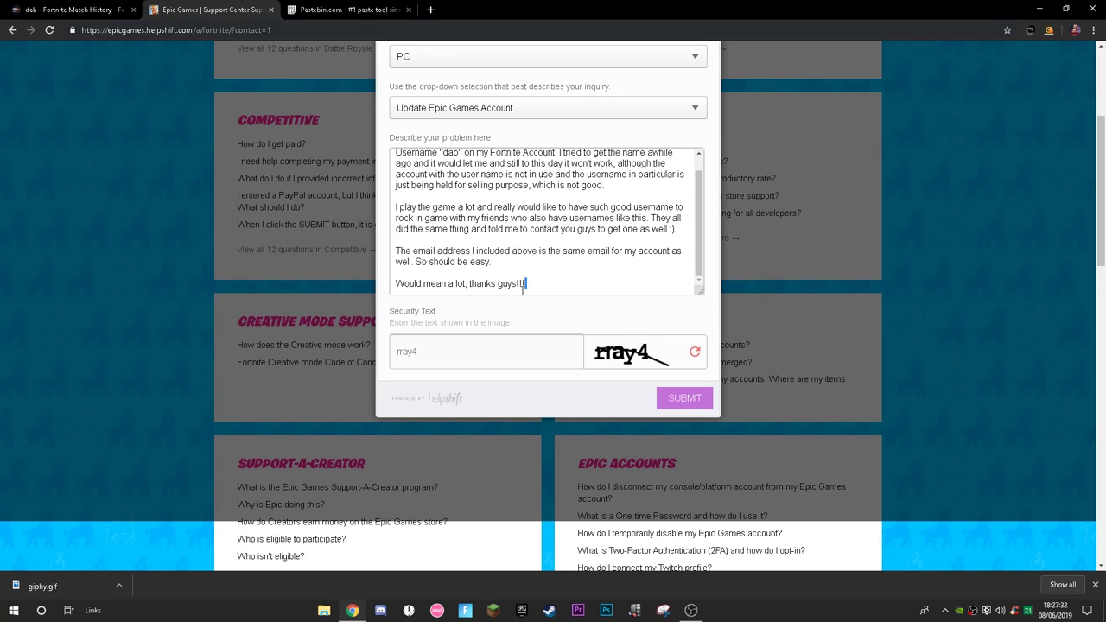
# Enlarge the description box and check the full message before sending.
pyautogui.scroll(5, 669, 285)
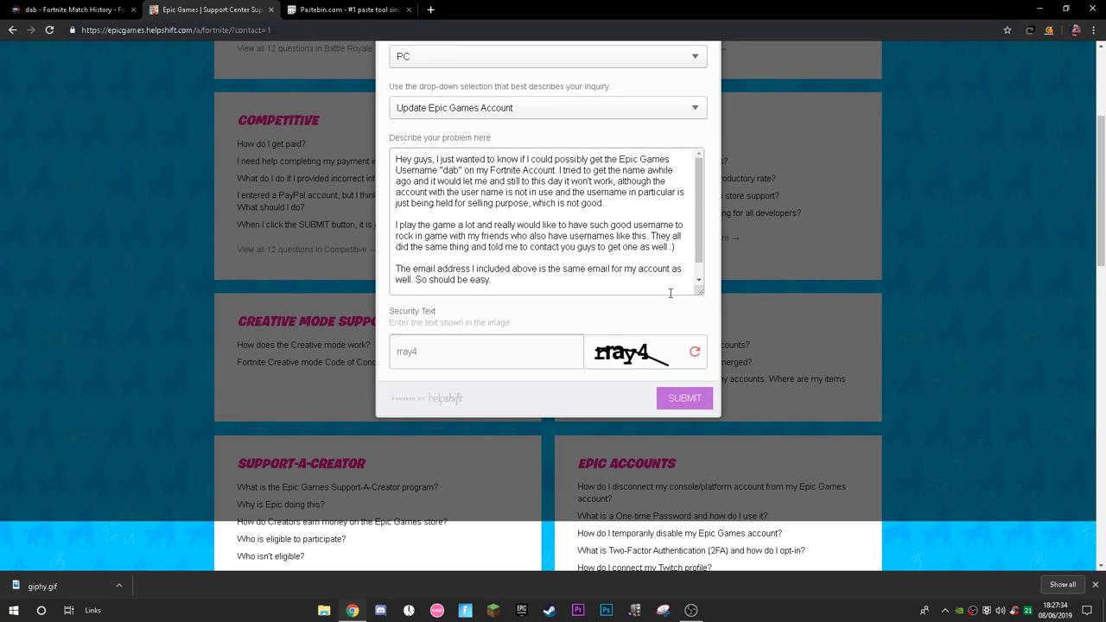
pyautogui.scroll(-5, 698, 257)
pyautogui.moveTo(695, 251); pyautogui.dragTo(689, 169)
pyautogui.scroll(-5, 702, 259)
pyautogui.moveTo(699, 291); pyautogui.dragTo(715, 315)
pyautogui.scroll(3, 691, 337)
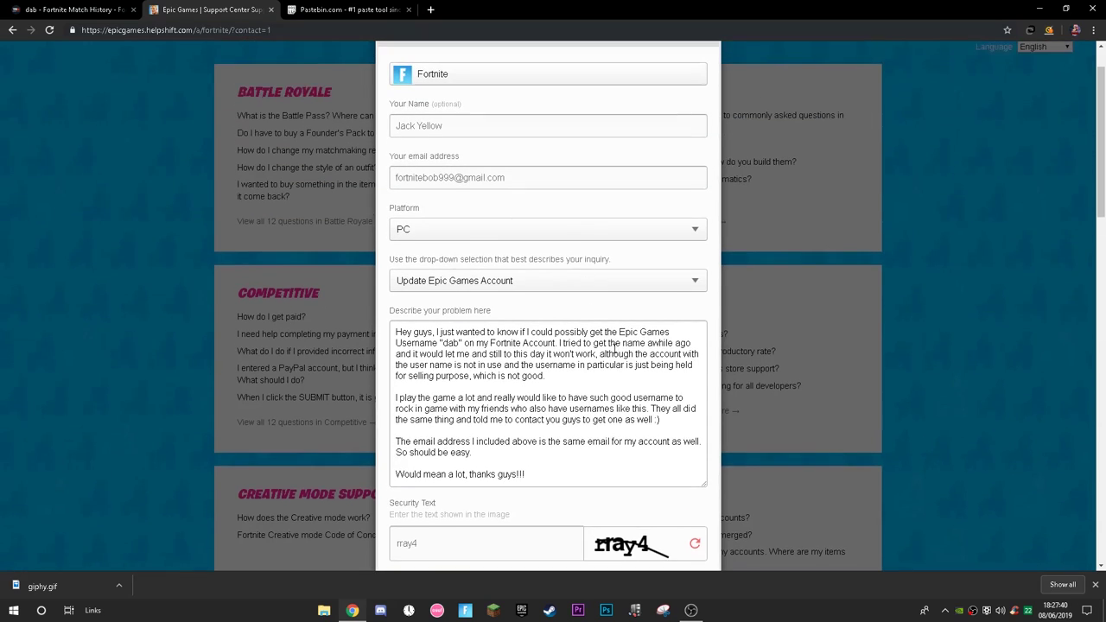
pyautogui.scroll(-1, 682, 346)
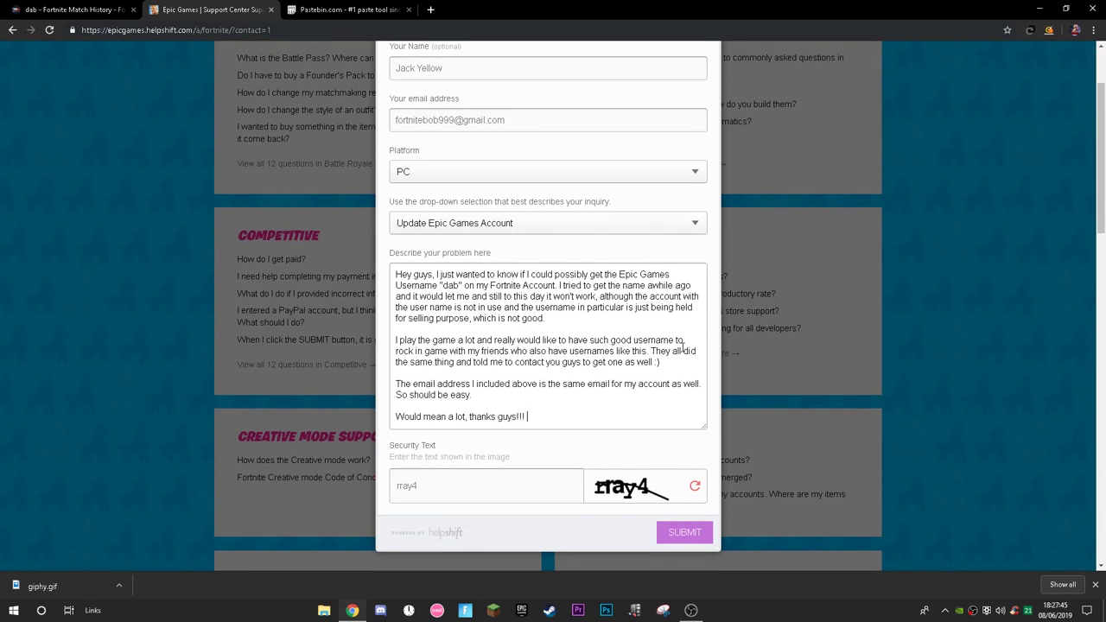
pyautogui.scroll(1, 631, 410)
pyautogui.scroll(-1, 635, 424)
pyautogui.scroll(1, 437, 80)
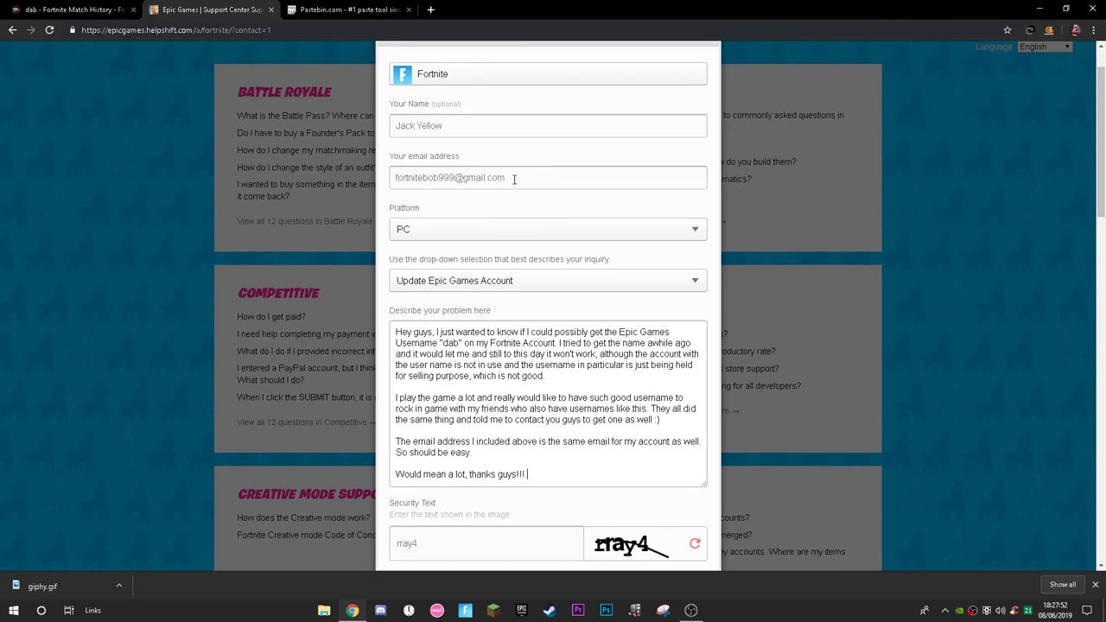
pyautogui.scroll(-3, 735, 383)
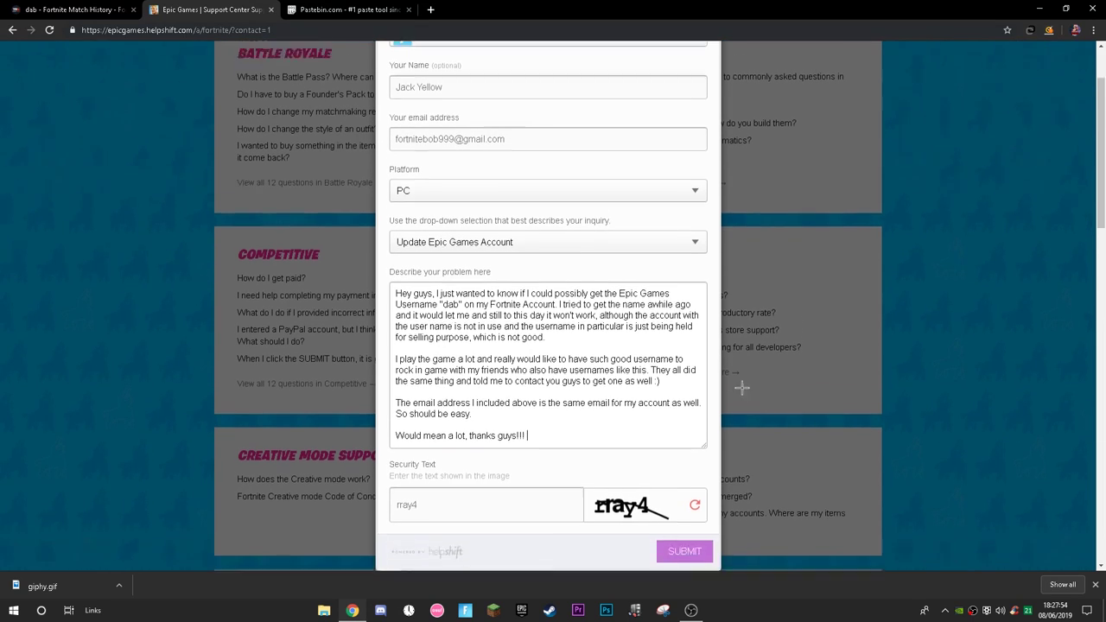
# Submit the form, enter the new captcha security text, and resubmit to get the thanks confirmation.
pyautogui.click(683, 415)
pyautogui.click(496, 381)
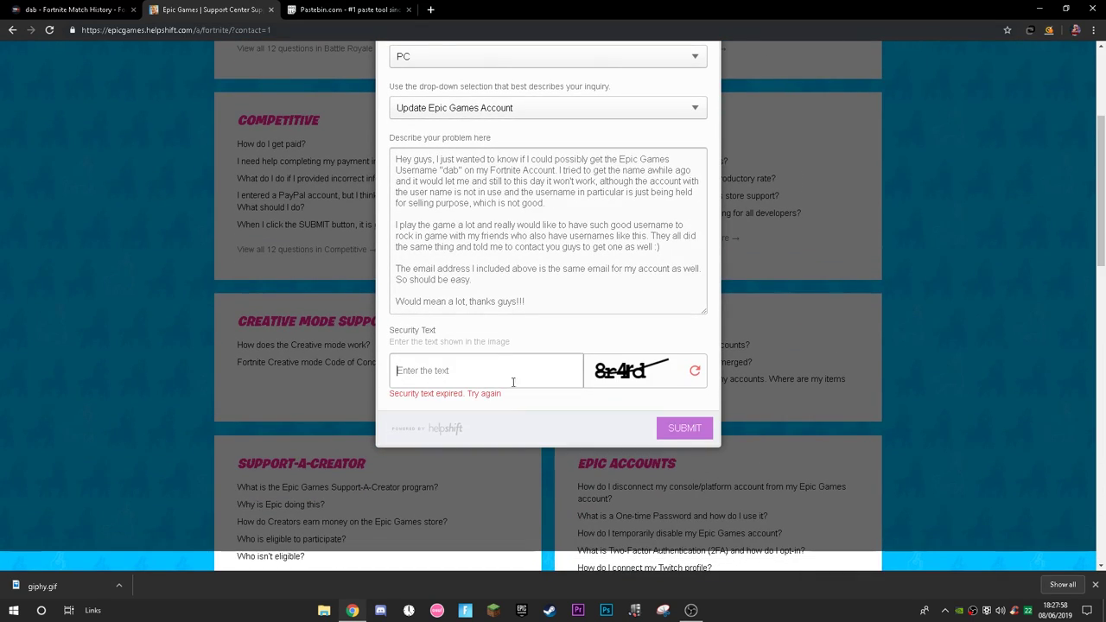
pyautogui.write('8r4rxd')
pyautogui.click(683, 426)
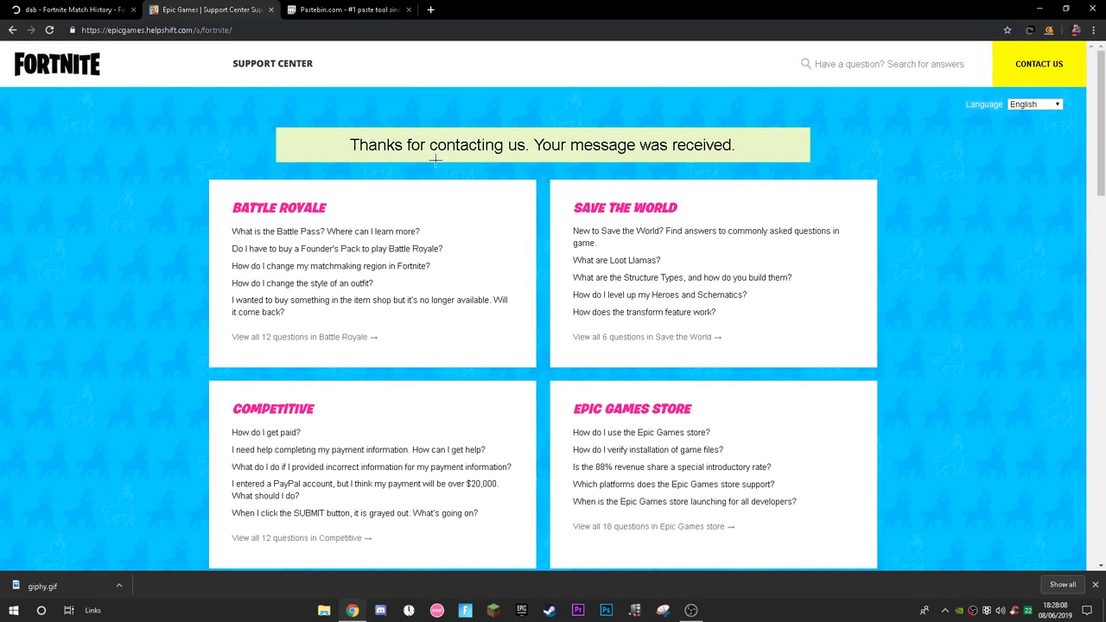
pyautogui.moveTo(359, 146); pyautogui.dragTo(526, 146)
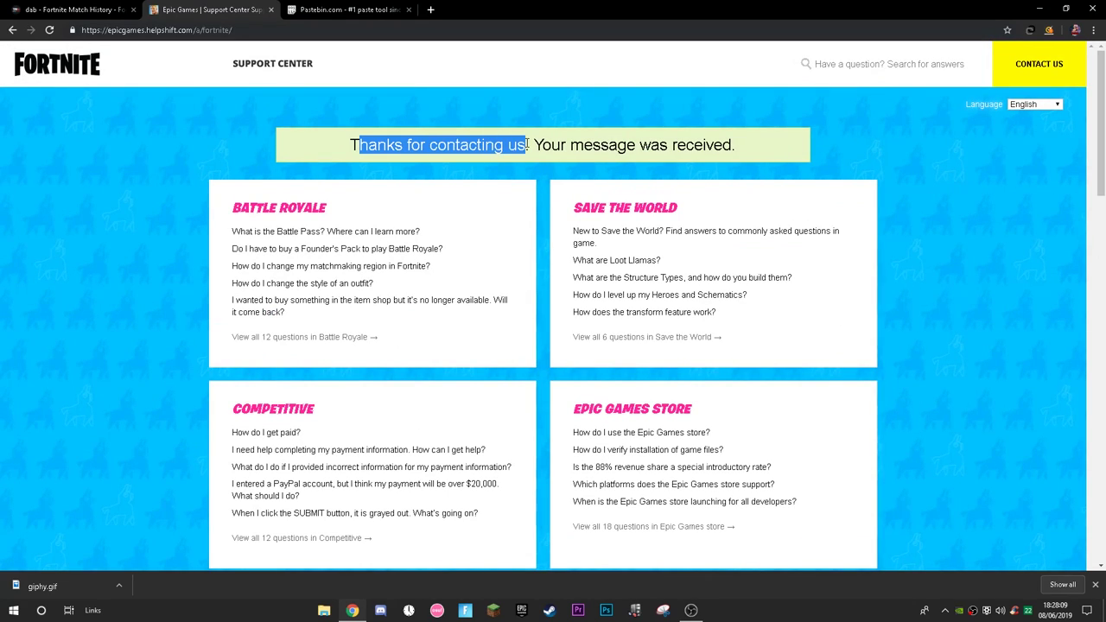
# Clear the confirmation highlight and bring up the Paint window holding the Player Support reply.
pyautogui.click(527, 145)
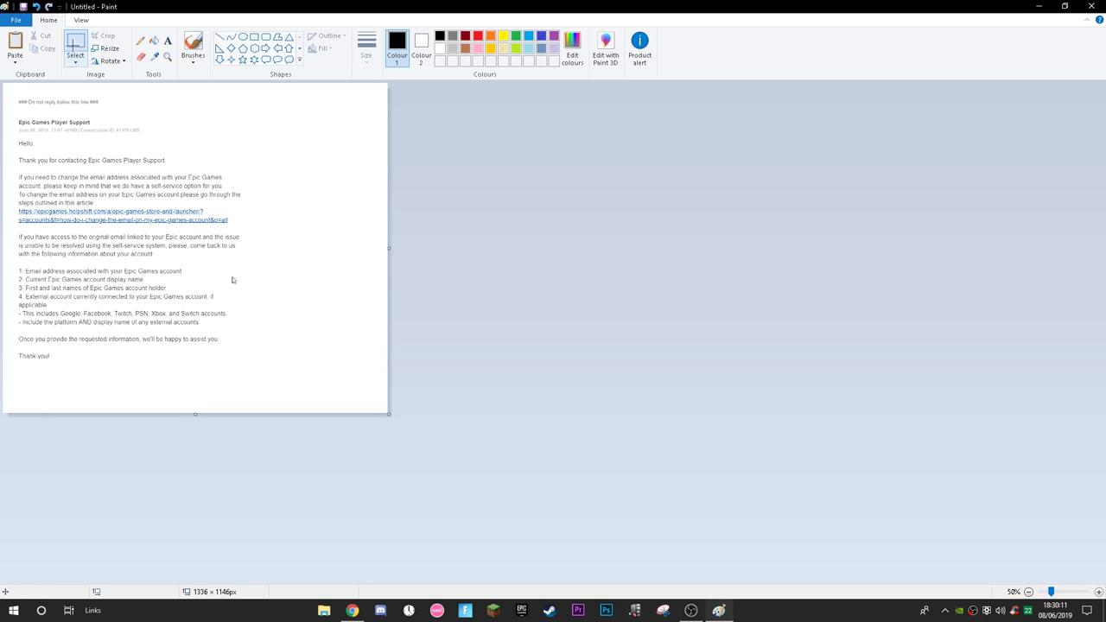
pyautogui.moveTo(326, 7); pyautogui.dragTo(318, 97)
# Save the Paint reply image as an Untitled PNG on the desktop and open it in Photos.
pyautogui.doubleClick(318, 97)
pyautogui.click(16, 19)
pyautogui.click(35, 113)
pyautogui.moveTo(454, 162); pyautogui.dragTo(343, 161)
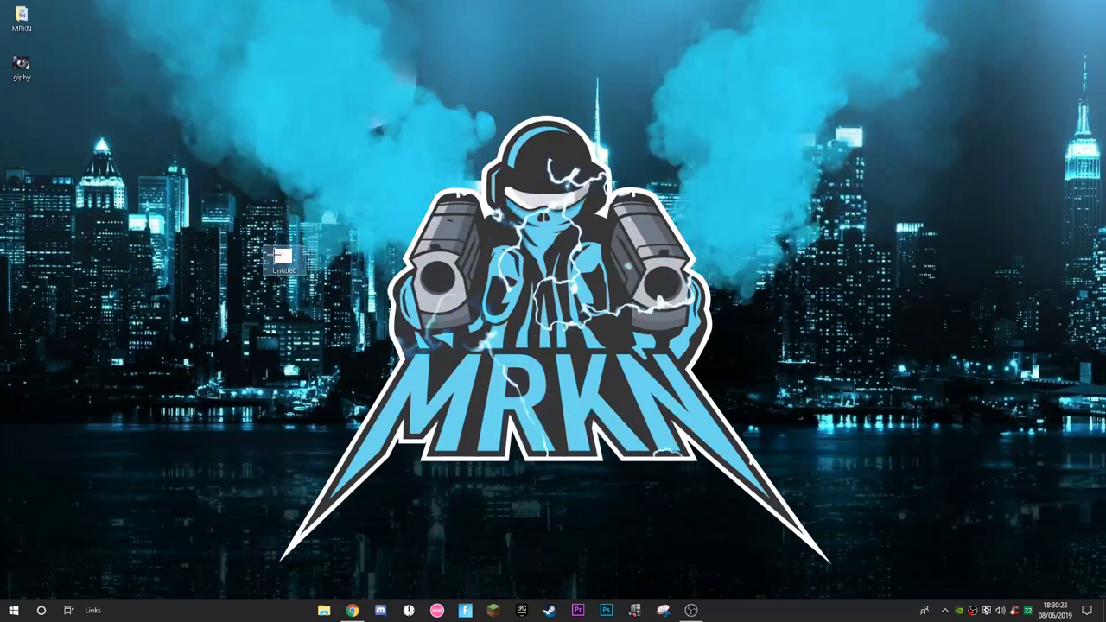
pyautogui.doubleClick(283, 259)
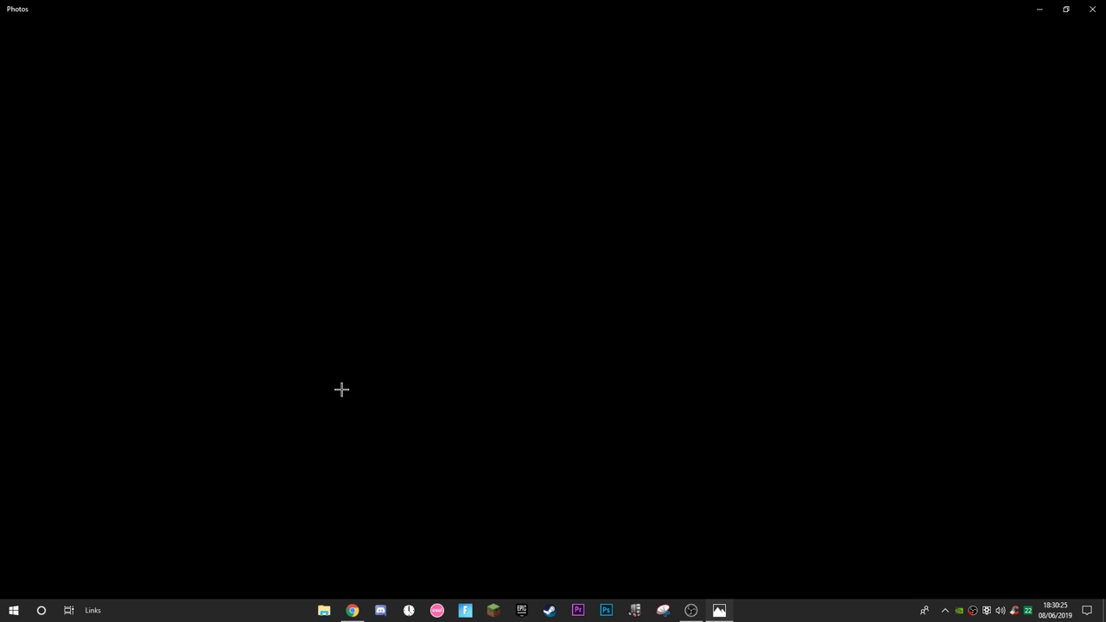